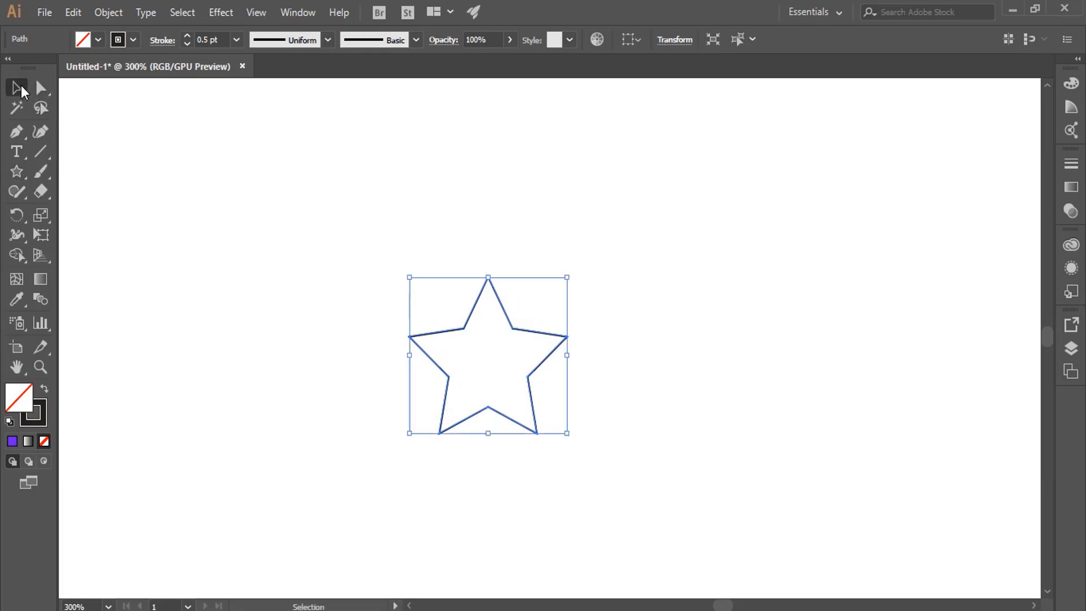
Create a copy of the star rotated 24° about a point just above its top tip.
click(334, 219)
drag(387, 222, 521, 351)
click(16, 216)
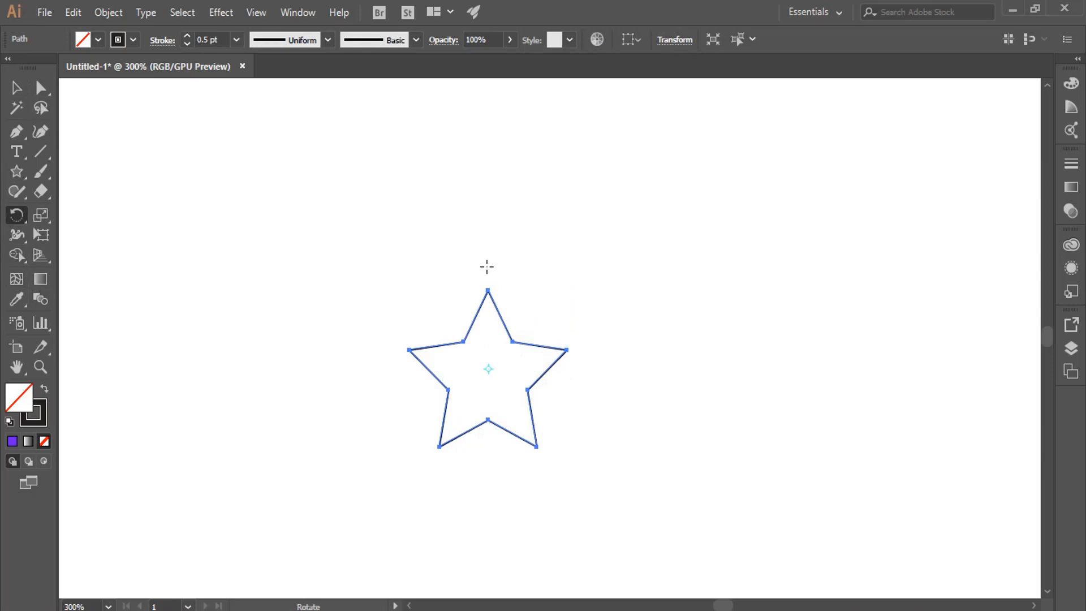
alt+click(487, 267)
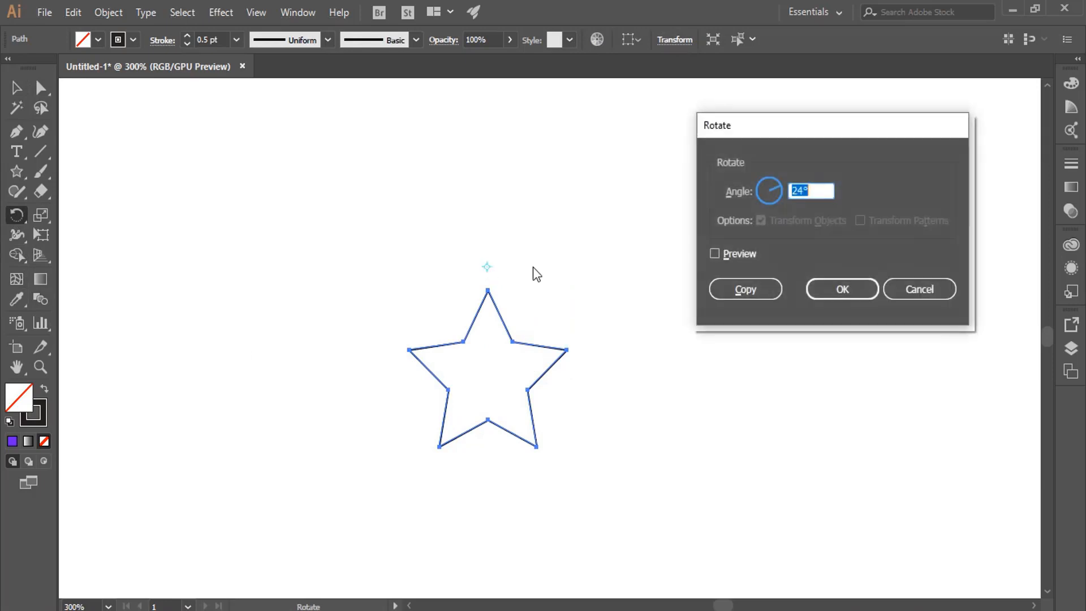
click(746, 290)
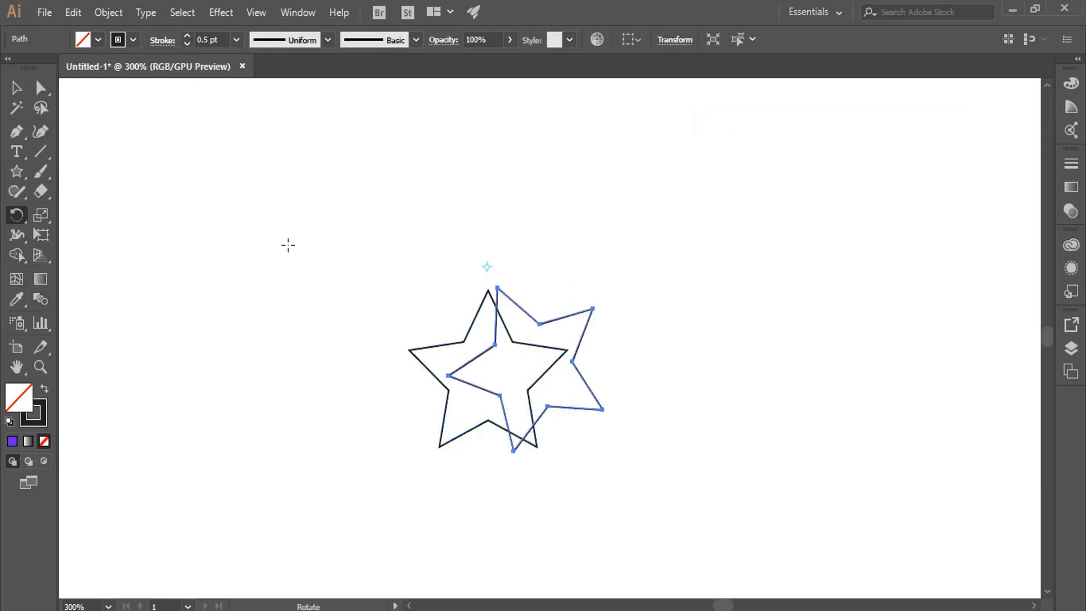
Repeat the rotated copy of the star until the copies close into a full circular pattern.
key(ctrl+d)
key(ctrl+d)
key(ctrl+d)
key(ctrl+d)
key(ctrl+d)
key(ctrl+d)
key(ctrl+d)
key(ctrl+d)
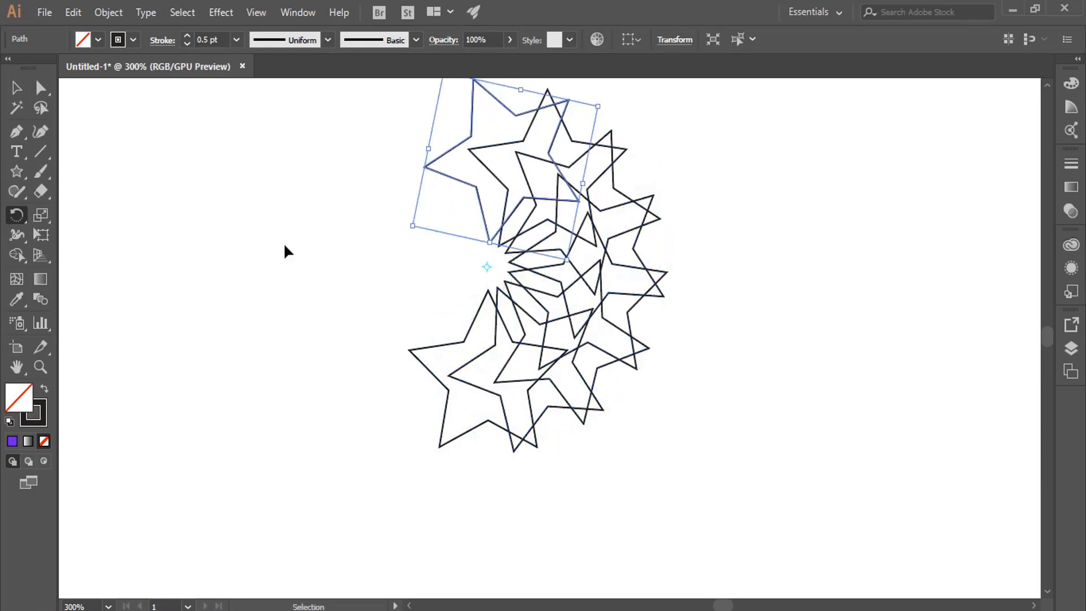
key(ctrl+d)
key(ctrl+d)
key(ctrl+d)
key(ctrl+d)
key(ctrl+d)
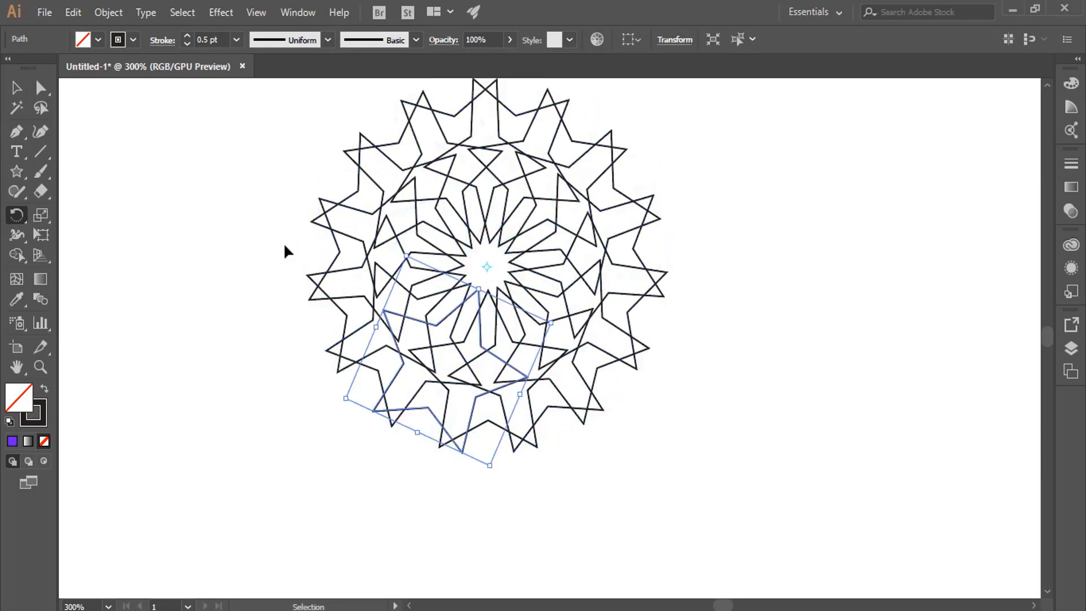
Select all the stars in the circular pattern, enlarge them slightly together, and deselect them.
click(16, 87)
scroll(317, 303, up, 2)
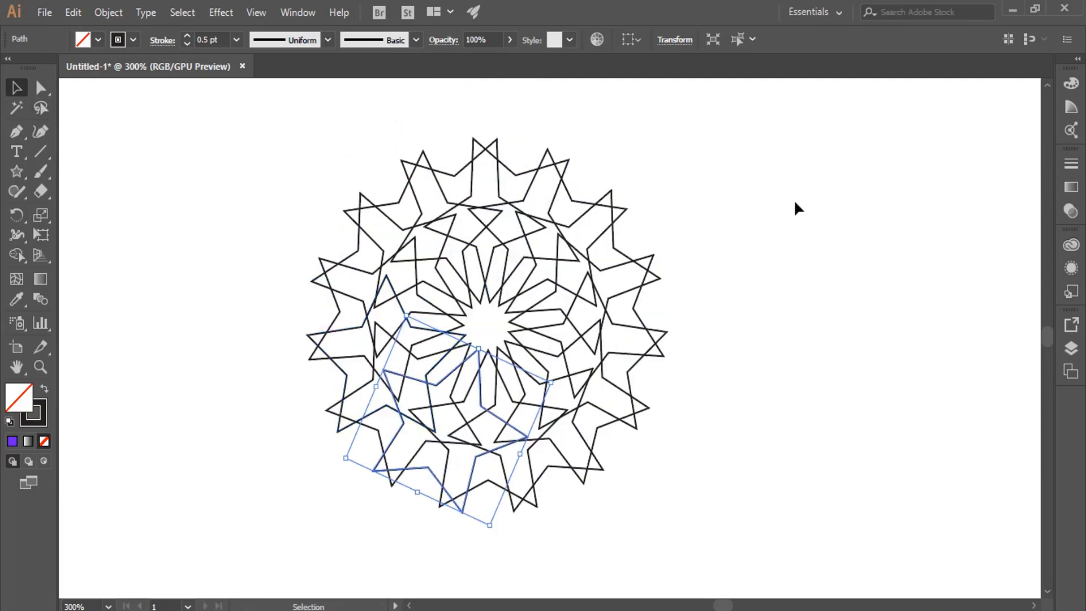
drag(788, 164, 258, 566)
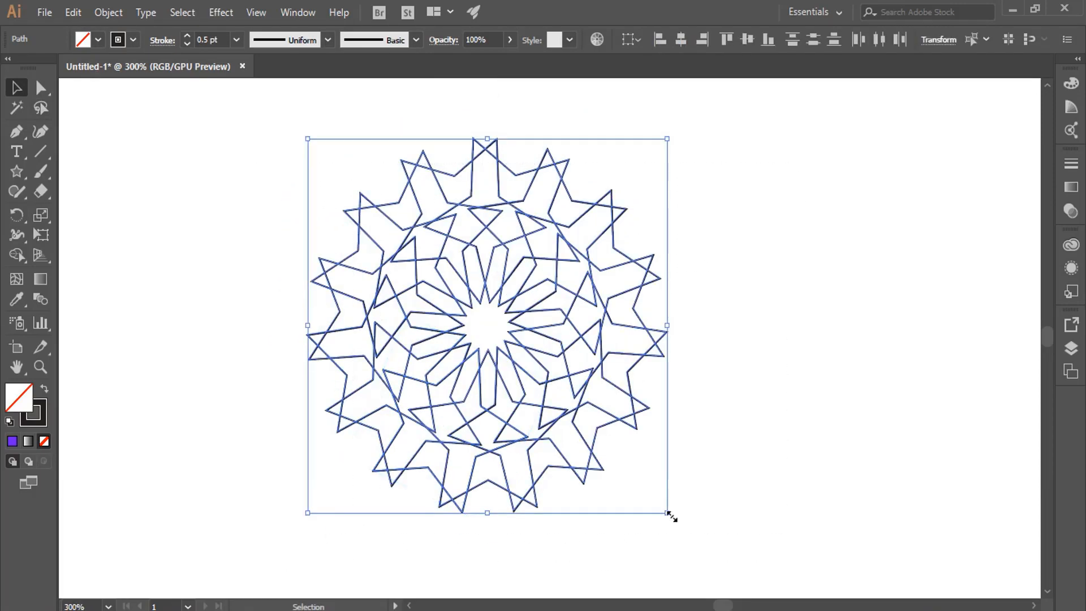
drag(672, 515, 696, 541)
scroll(721, 392, up, 2)
scroll(721, 392, down, 1)
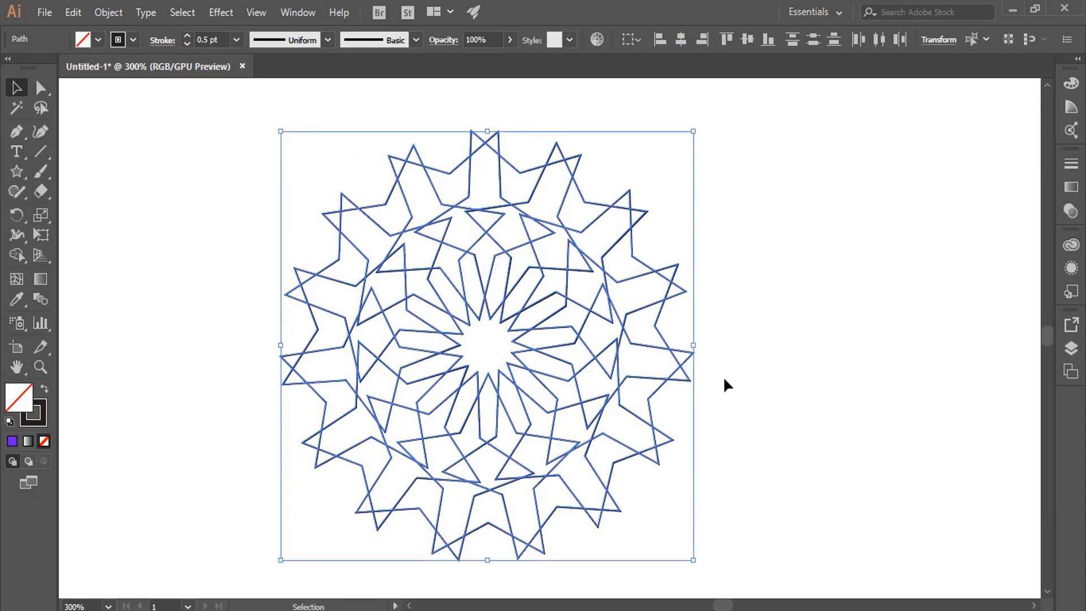
click(724, 375)
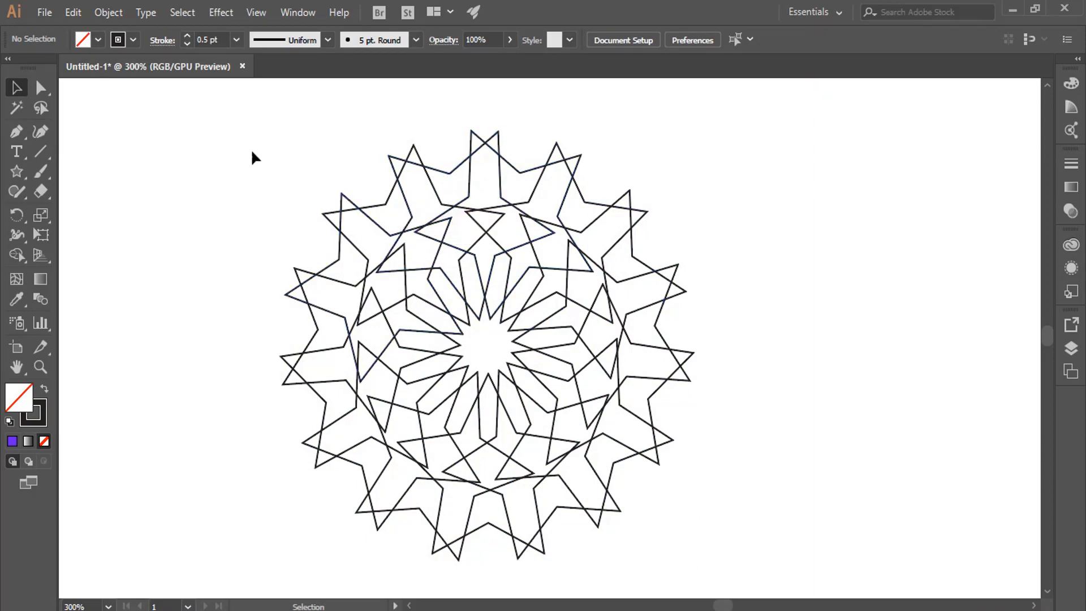
Select the whole star pattern and choose the orange-red swatch as the Live Paint Bucket fill.
drag(225, 133, 714, 576)
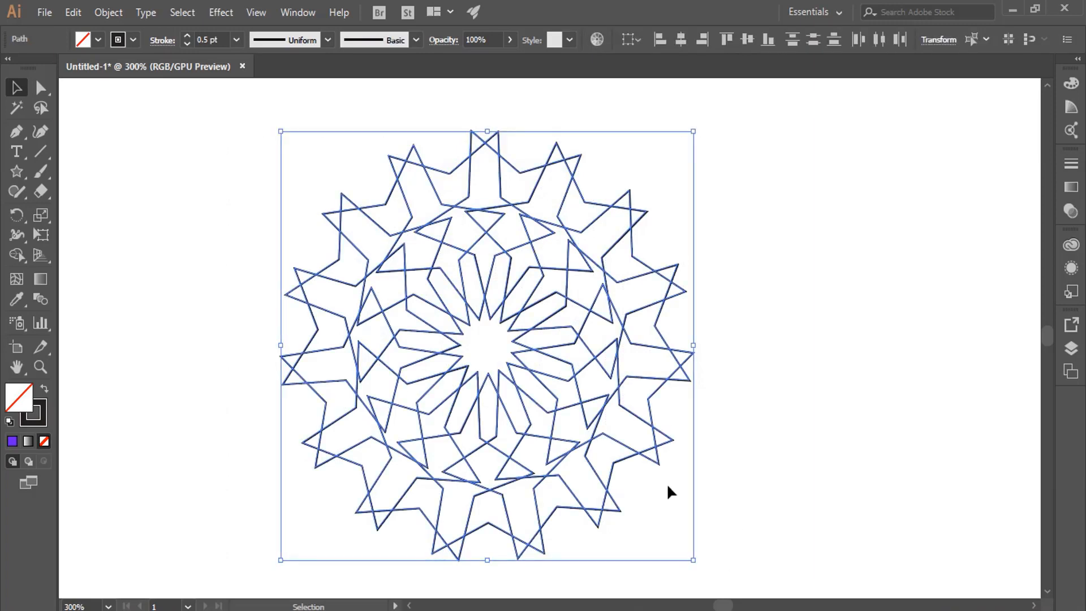
mouse_move(20, 240)
mouse_down()
mouse_move(25, 253)
mouse_move(82, 277)
mouse_up()
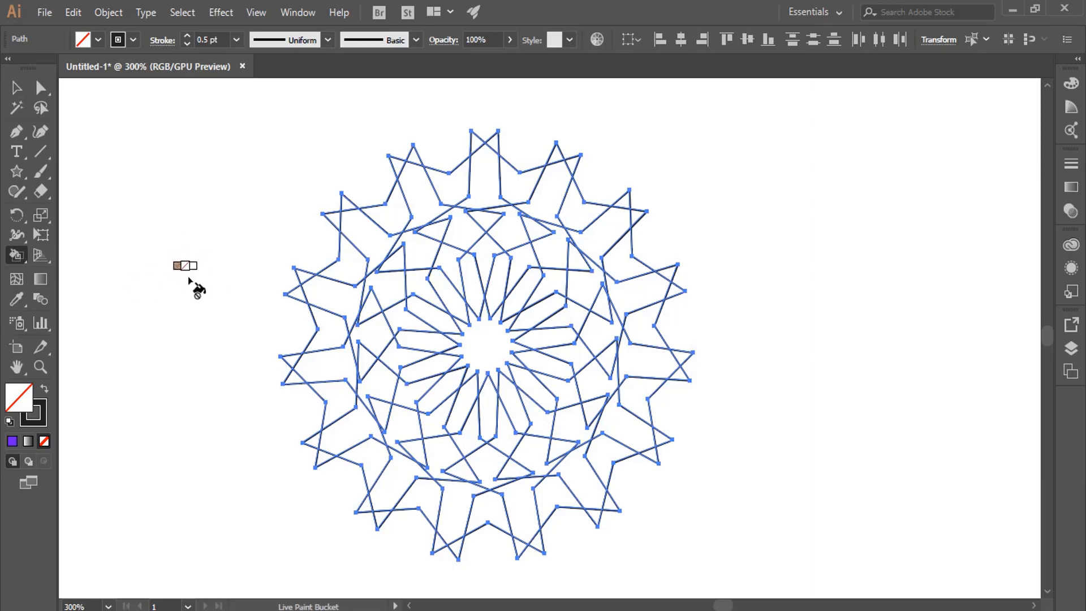
key(Left)
key(Right)
key(Right)
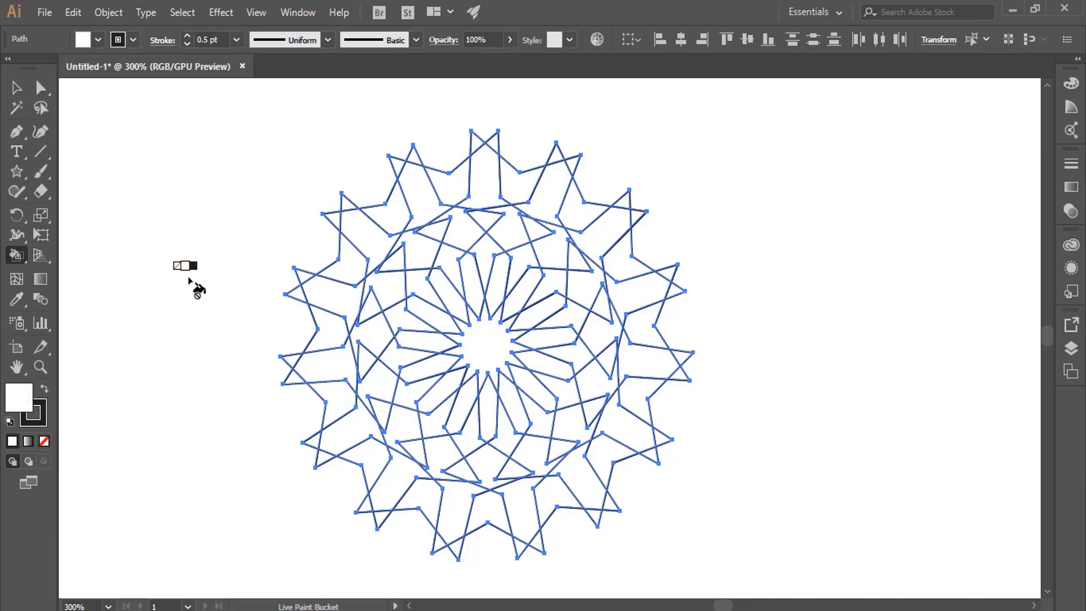
key(Right)
key(Right)
key(Right)
key(Right)
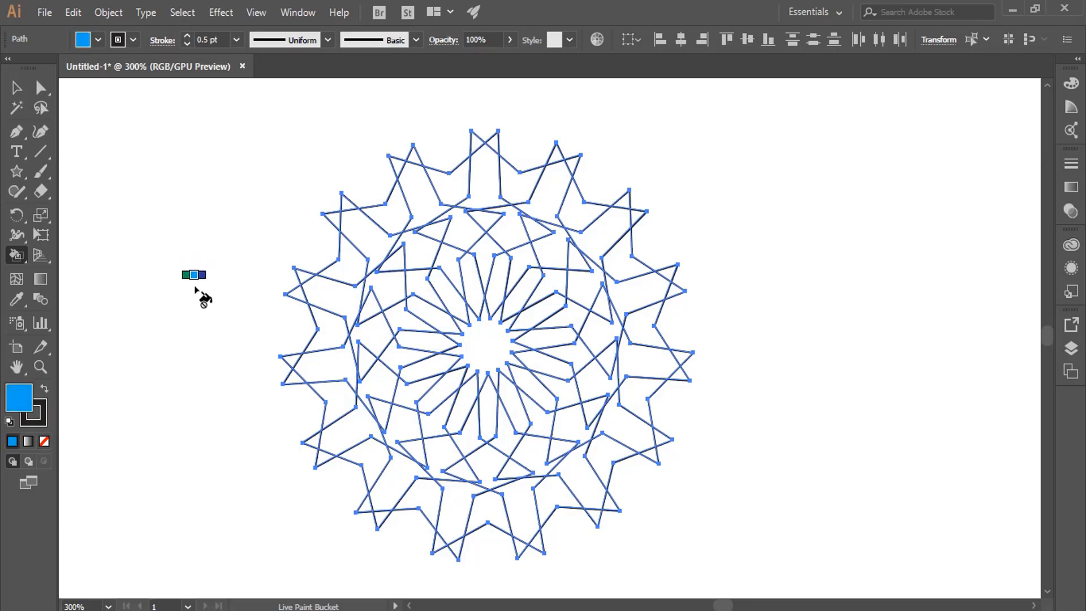
key(Right)
key(Right)
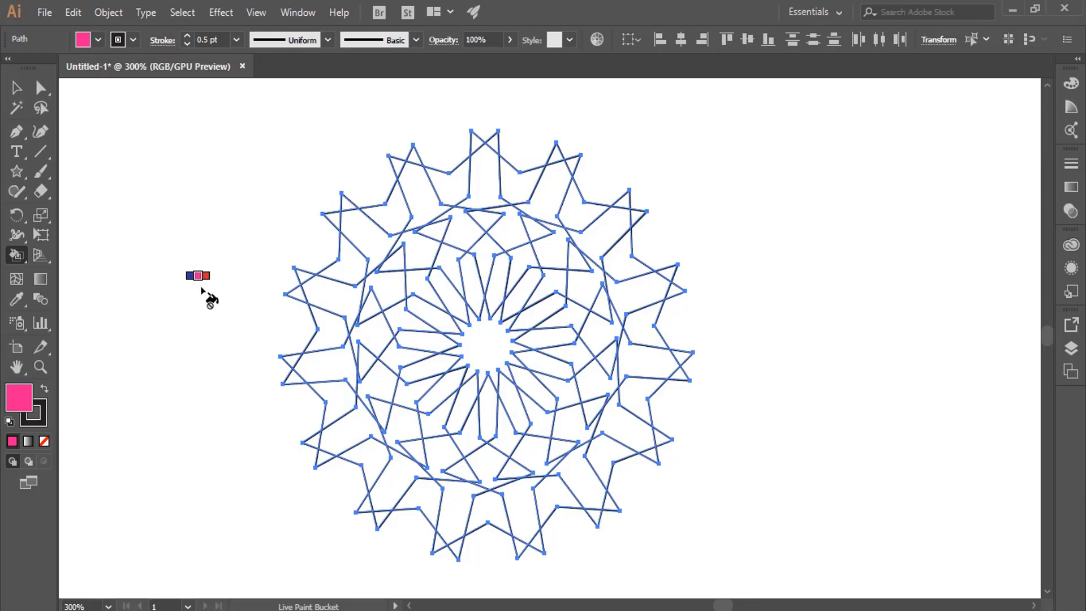
key(Left)
key(Left)
key(Left)
key(Left)
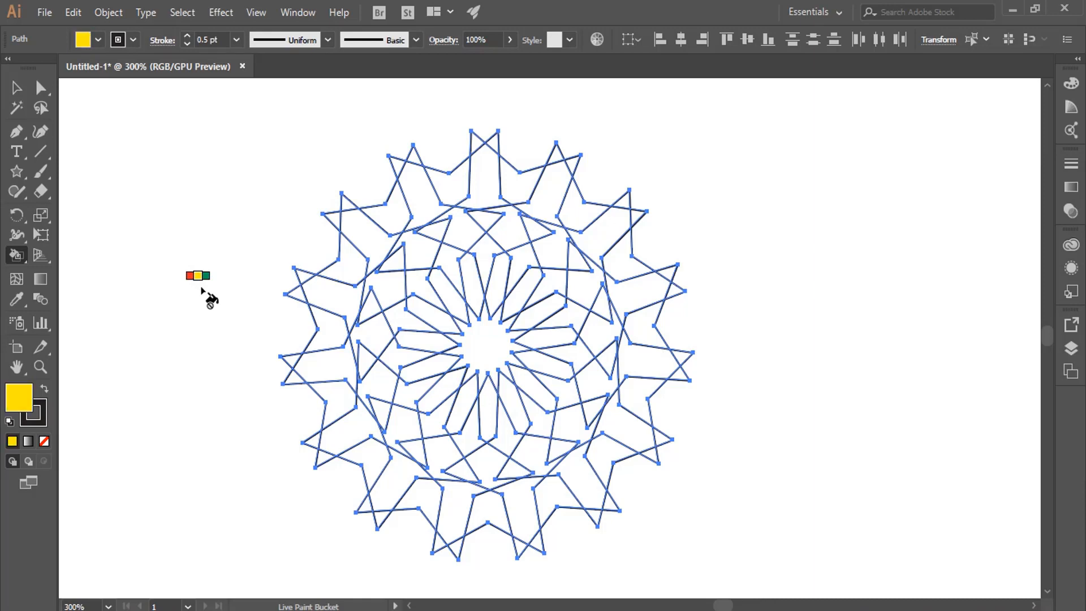
key(Right)
key(Right)
key(Left)
key(Left)
key(Left)
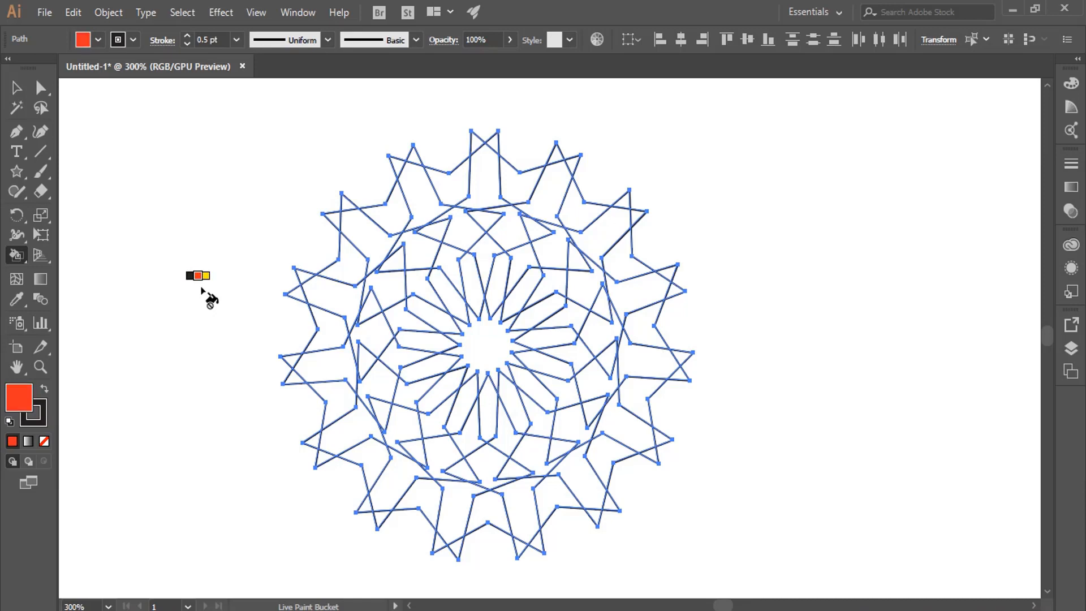
Fill the large arrow-shaped segments all around the pattern's outer ring with orange-red using Live Paint.
click(376, 242)
click(418, 191)
click(480, 184)
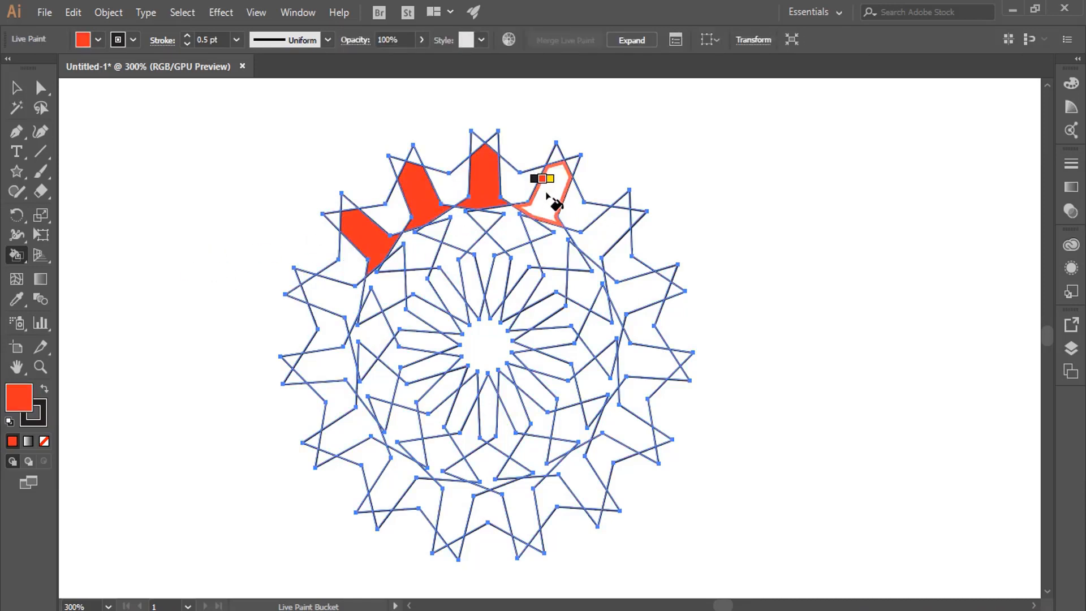
click(556, 197)
click(606, 235)
click(636, 290)
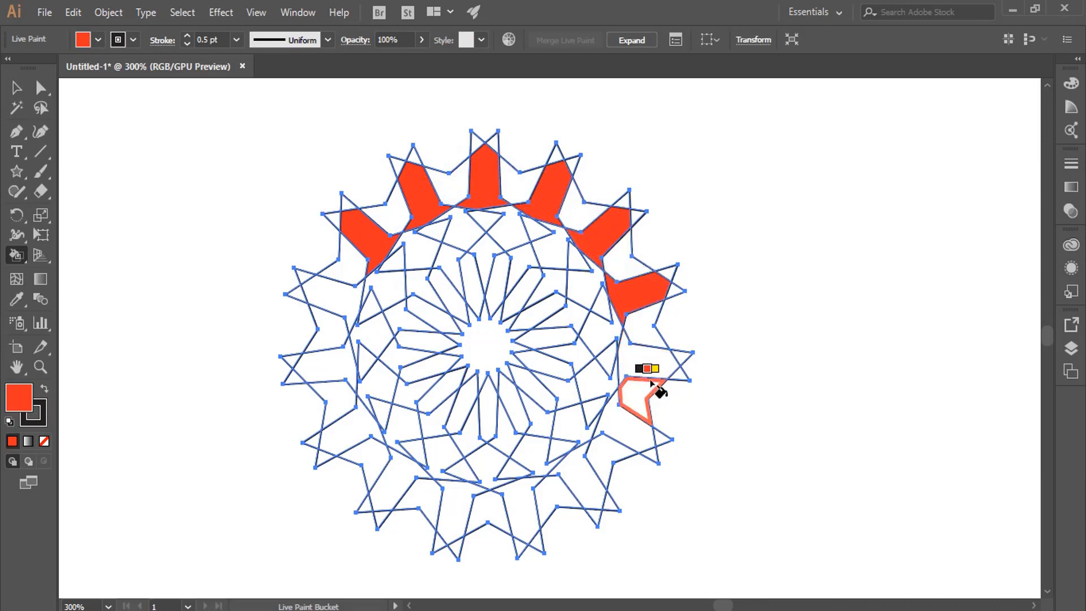
click(650, 367)
click(622, 436)
click(588, 475)
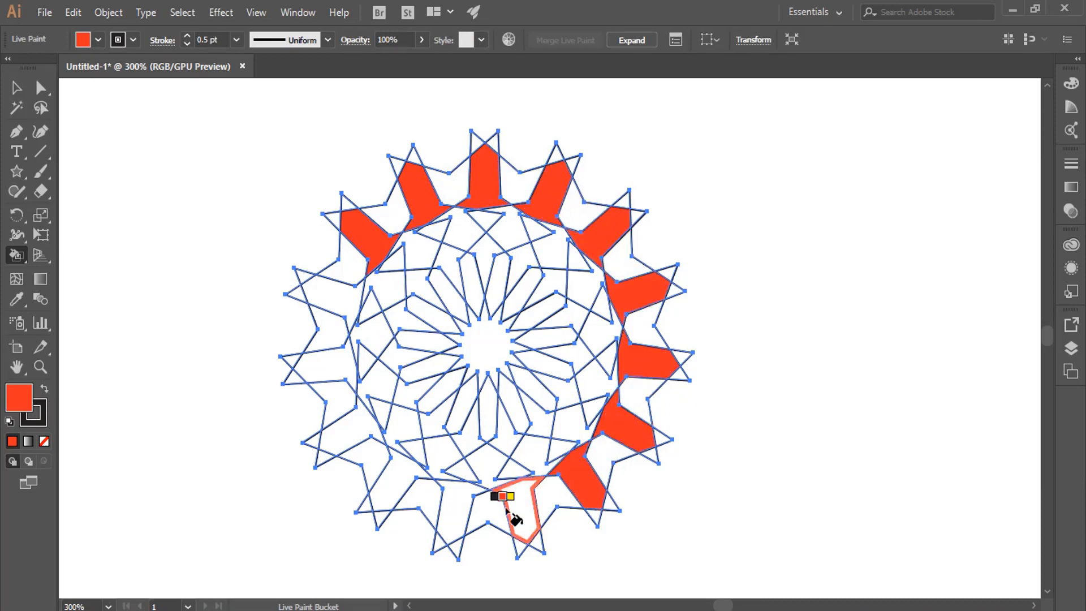
click(512, 512)
click(456, 509)
click(399, 479)
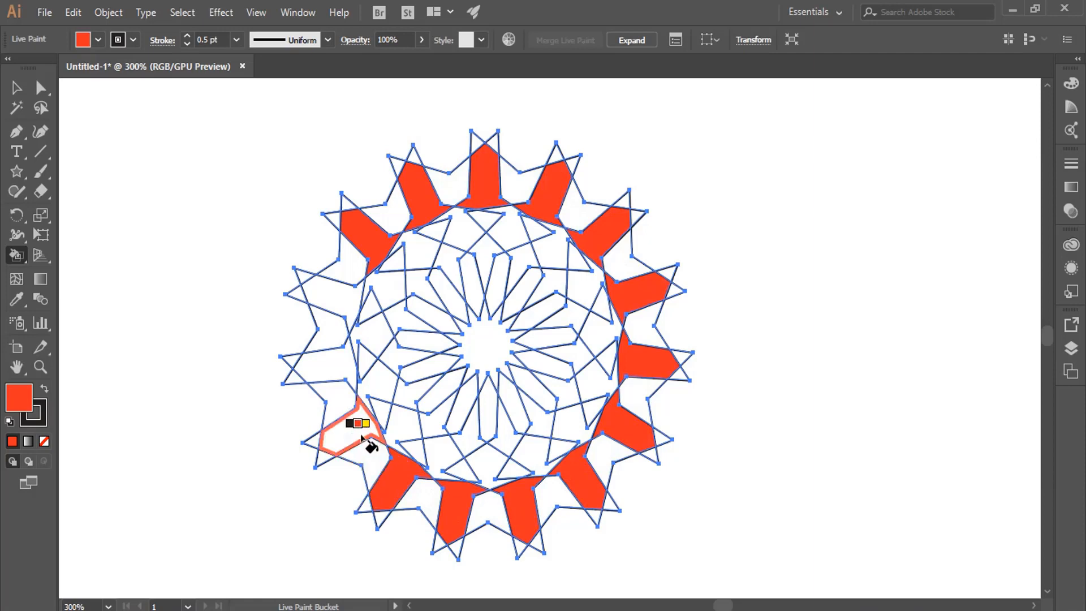
click(354, 433)
click(333, 364)
click(323, 294)
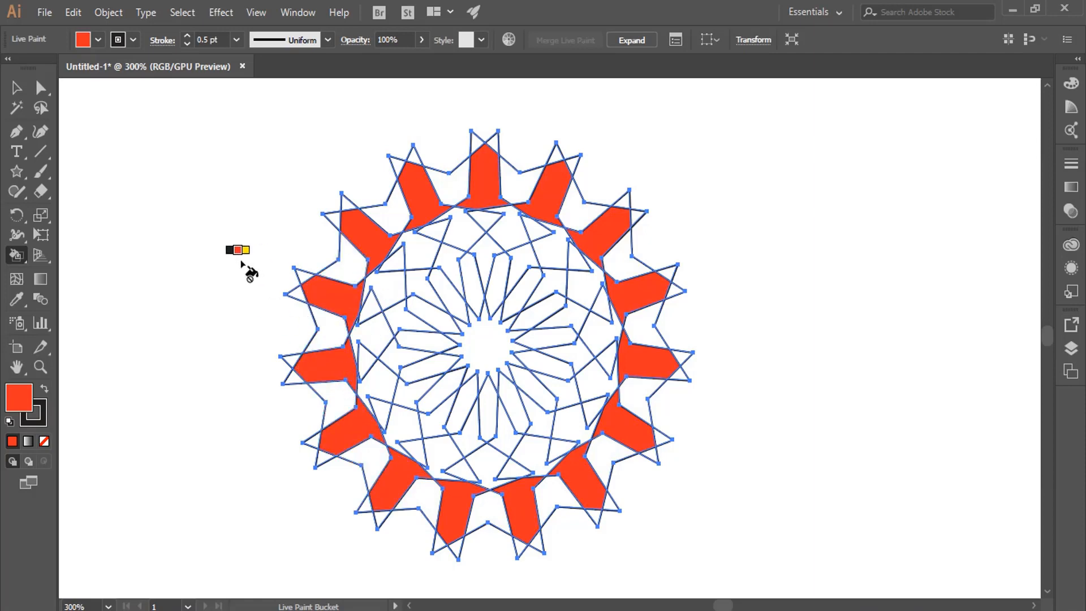
Fill the notched segments between the orange-red shapes all around the outer ring with green.
key(Right)
key(Right)
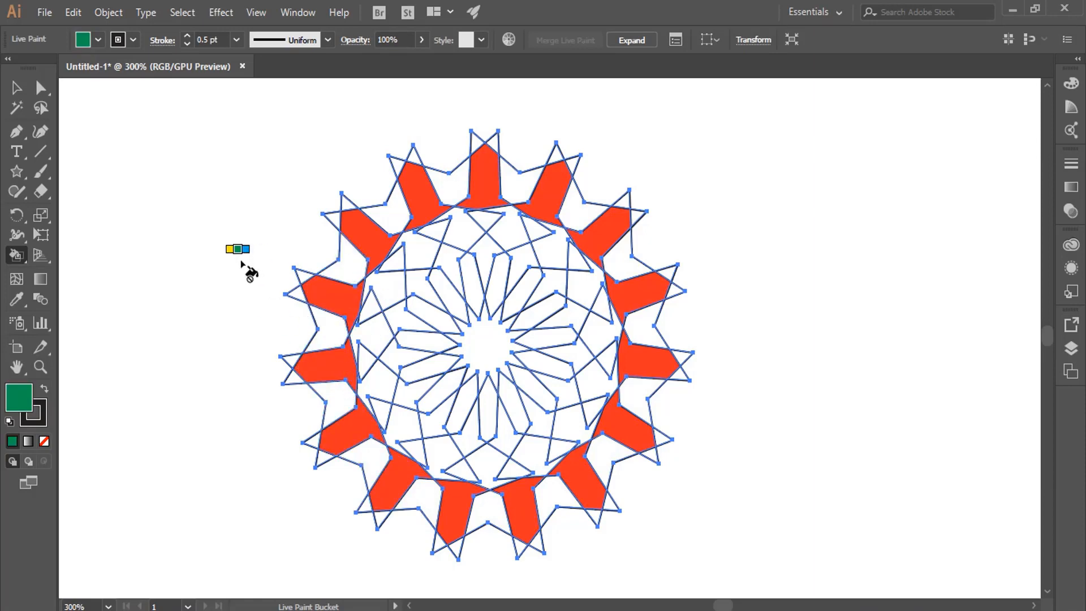
click(347, 262)
click(387, 215)
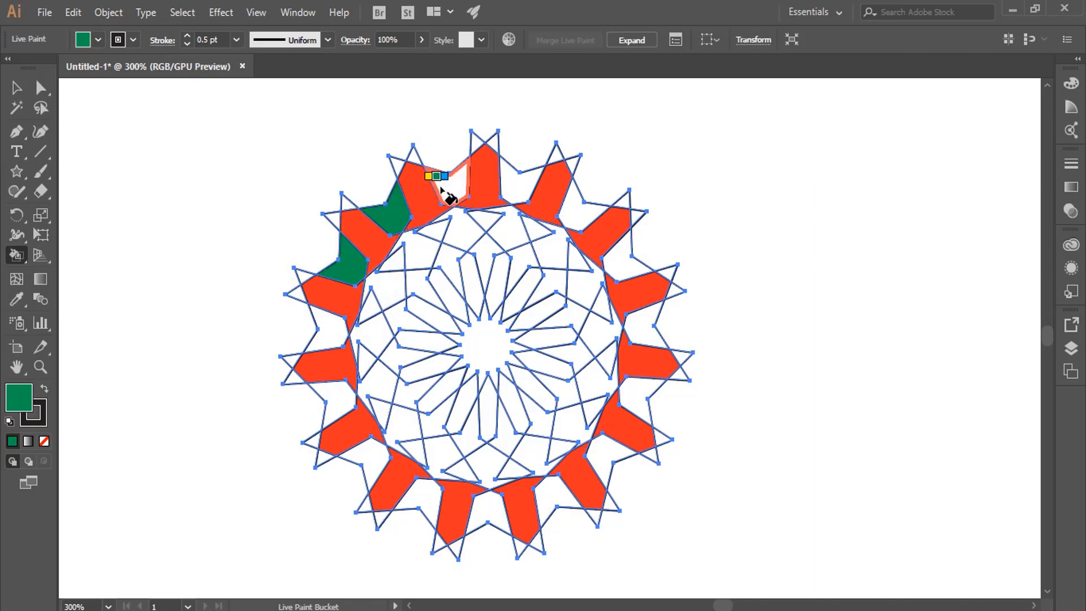
click(447, 187)
click(511, 179)
click(582, 212)
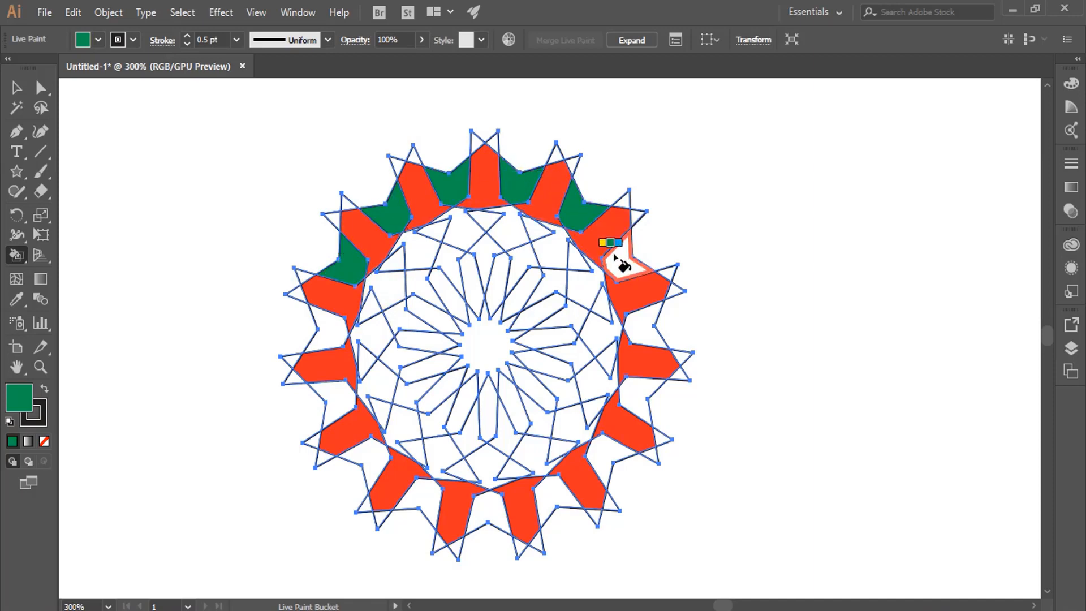
click(617, 260)
click(643, 328)
click(642, 396)
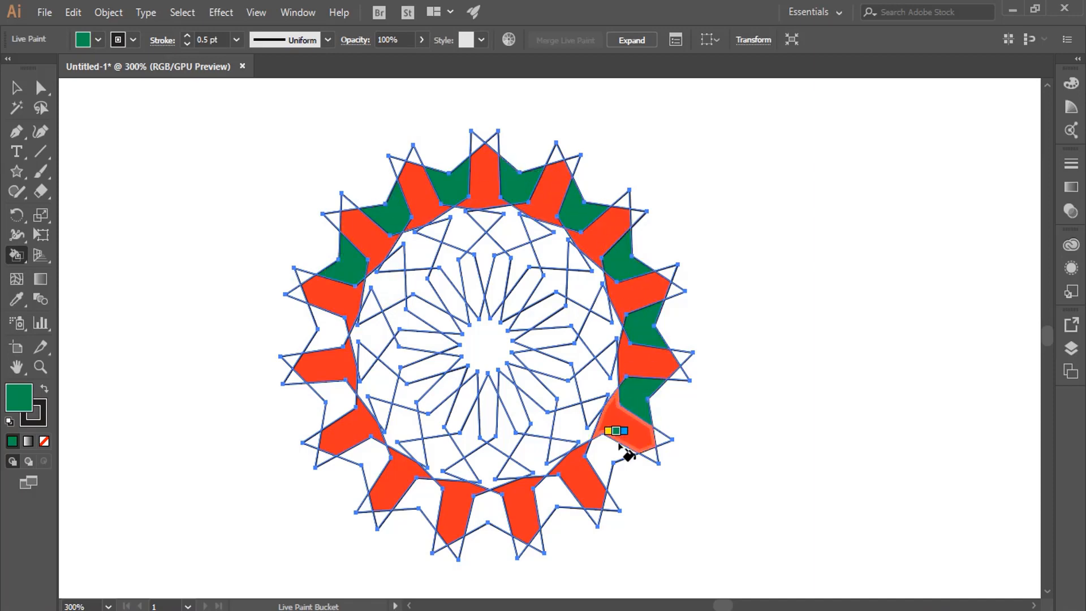
click(619, 445)
click(560, 488)
click(489, 510)
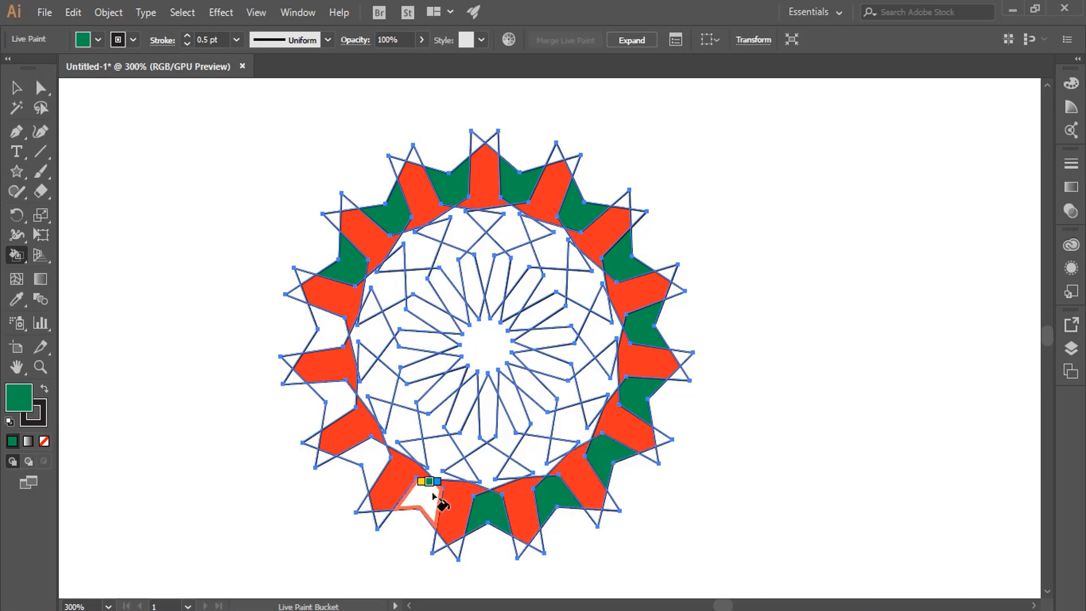
click(429, 498)
click(374, 461)
click(339, 403)
click(333, 334)
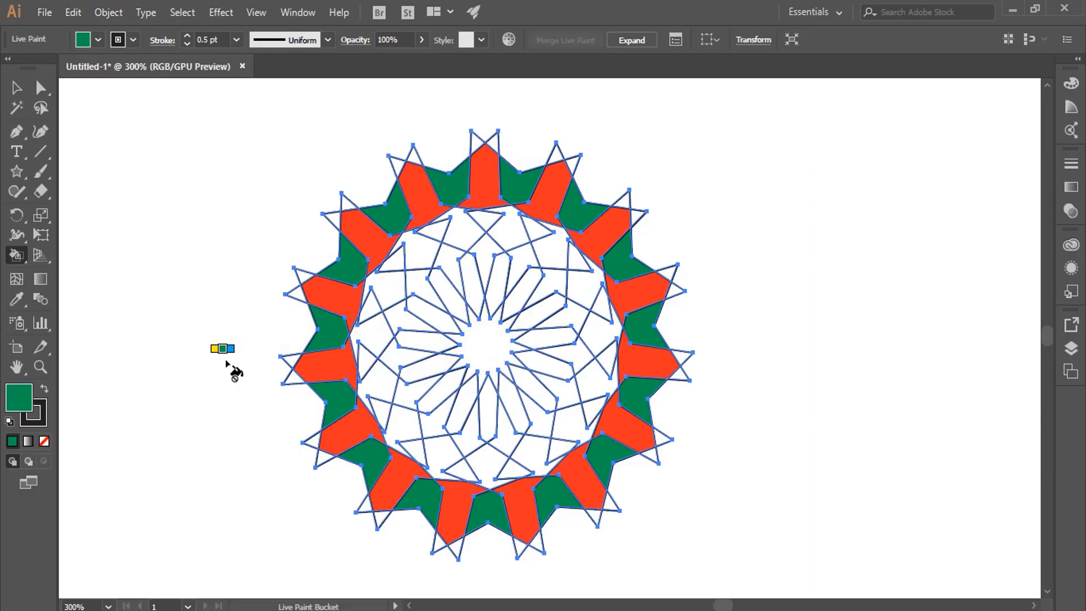
Fill the larger notched shapes all around the middle ring, just inside the orange-red segments, with light blue.
key(Right)
click(391, 290)
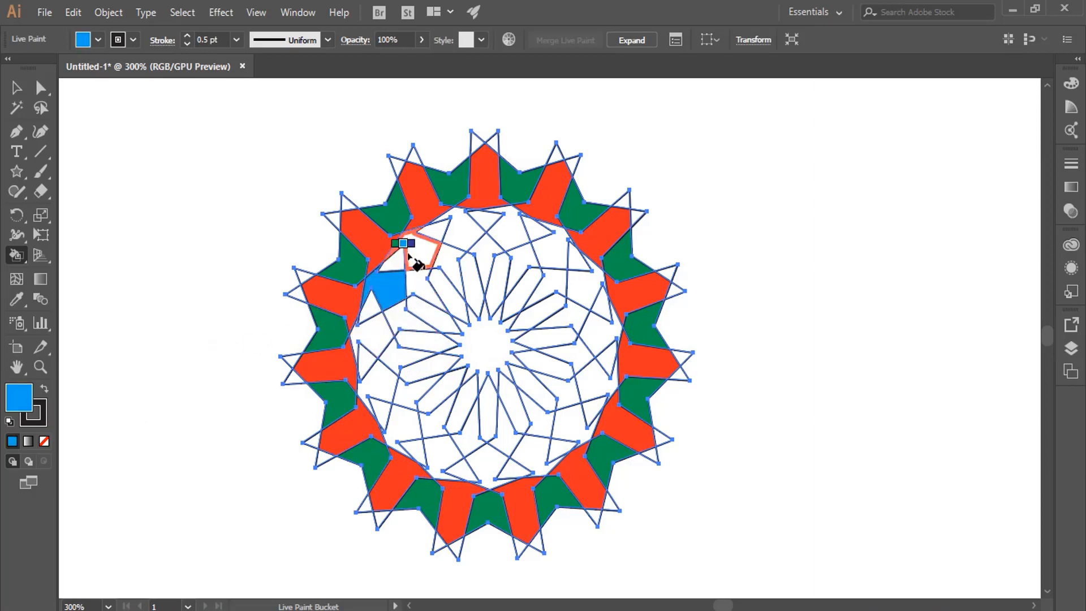
click(410, 256)
click(461, 235)
click(506, 233)
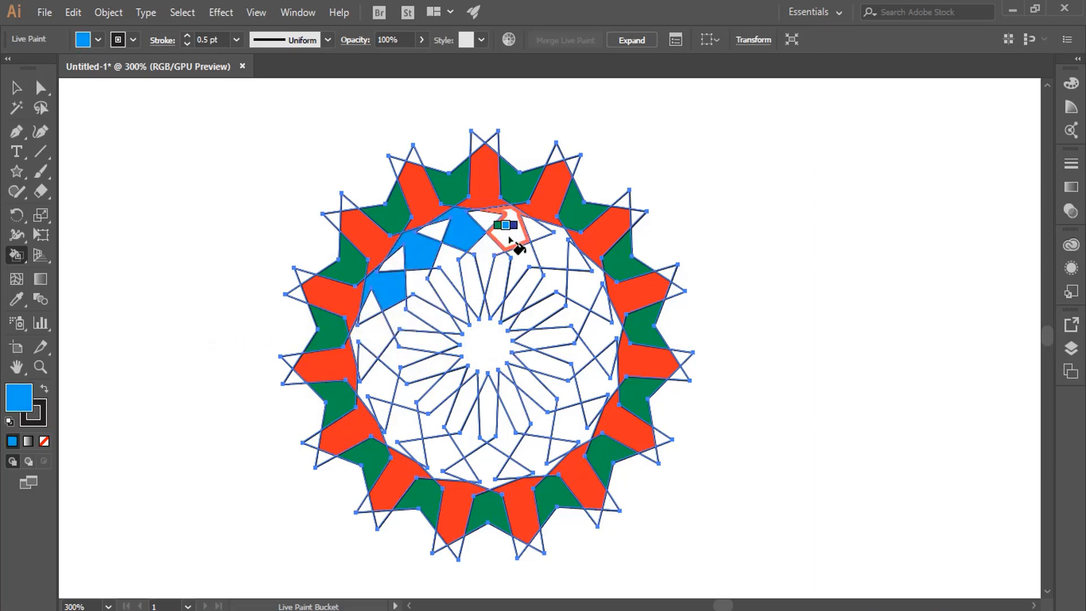
click(556, 257)
click(583, 288)
click(599, 339)
click(589, 380)
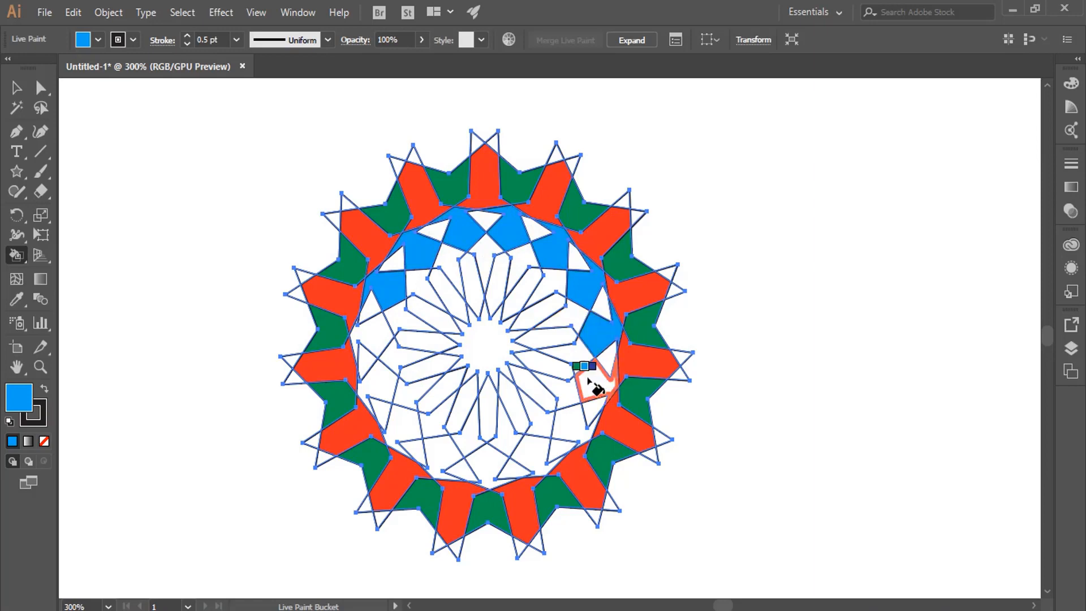
click(568, 420)
click(531, 452)
click(490, 461)
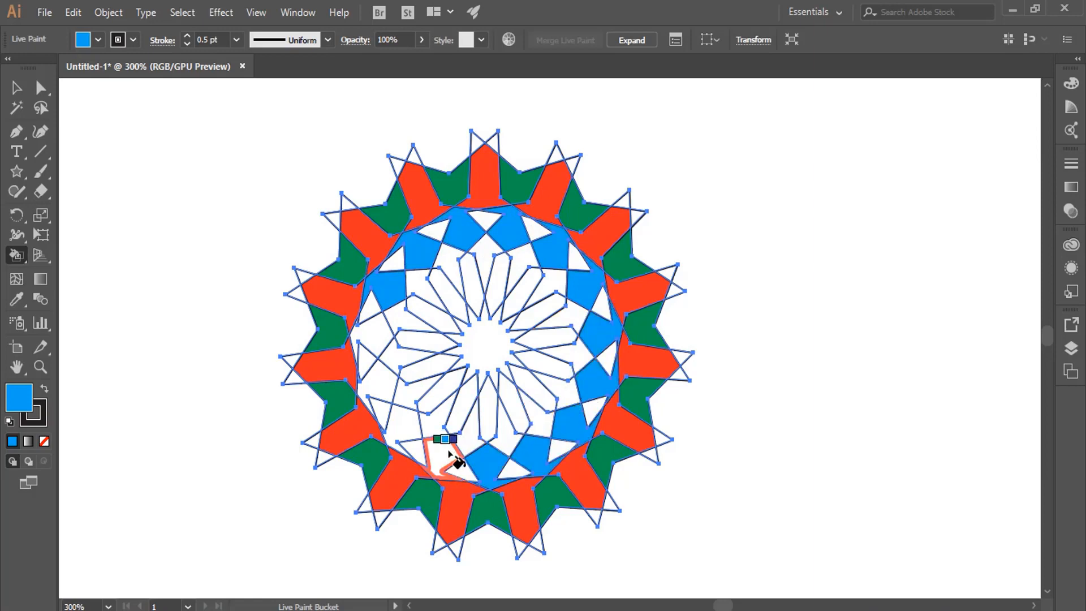
click(450, 454)
click(397, 429)
click(375, 382)
click(370, 338)
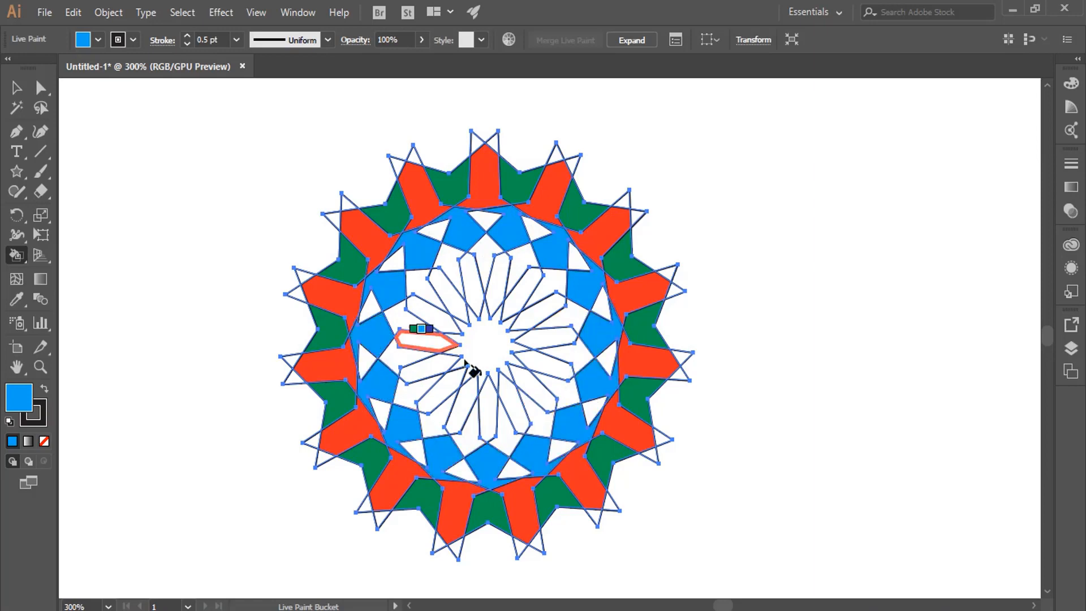
Fill the long pointed petals all around the pattern's centre with dark blue using the Live Paint Bucket.
key(Right)
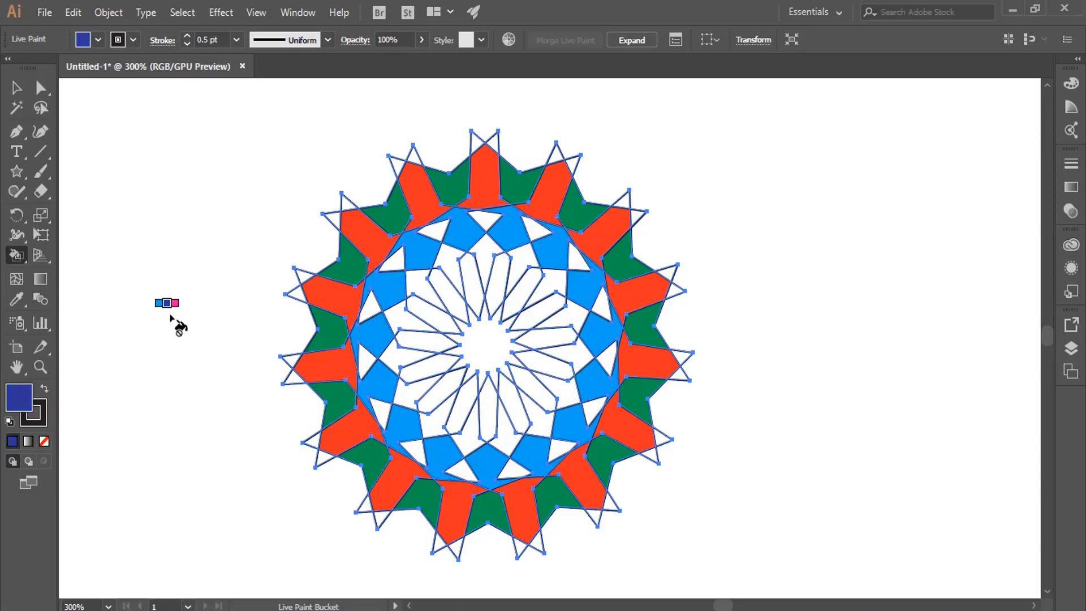
click(459, 305)
click(474, 289)
click(493, 286)
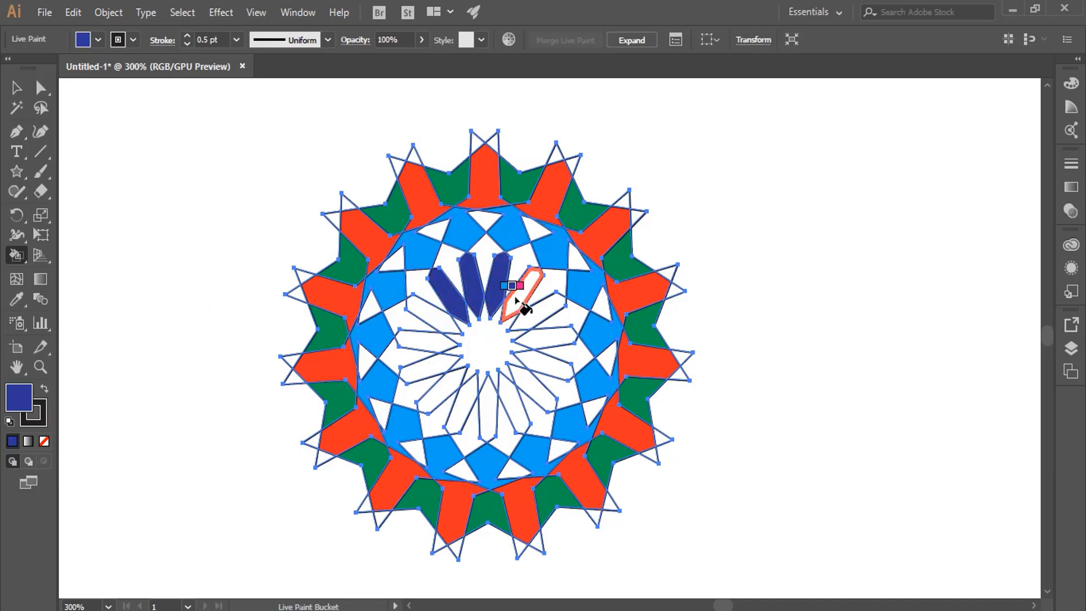
click(521, 288)
click(534, 311)
click(547, 336)
click(544, 362)
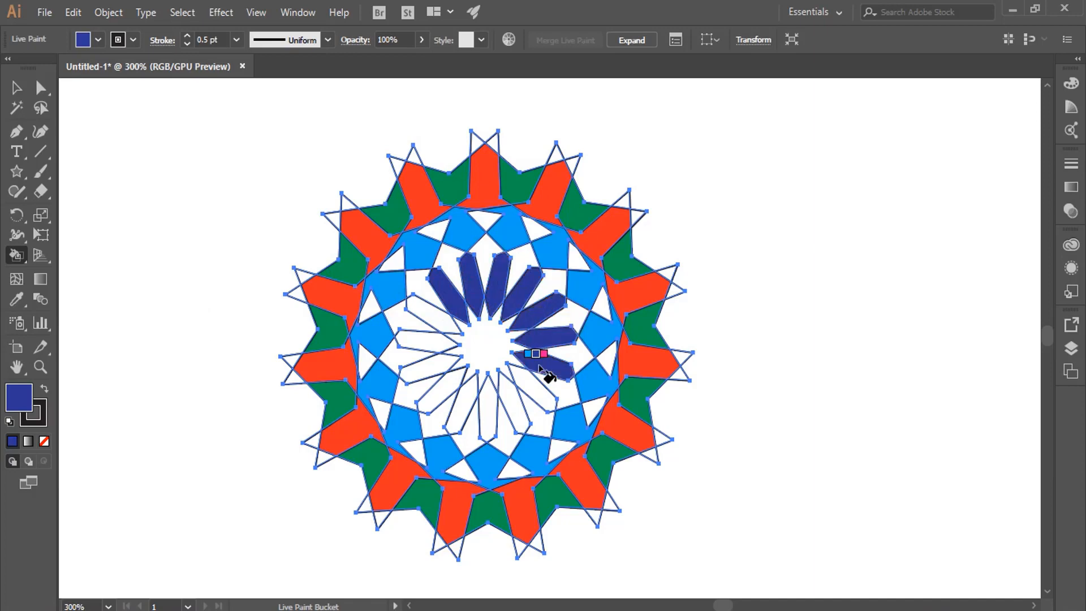
click(528, 386)
click(516, 403)
click(489, 408)
click(461, 410)
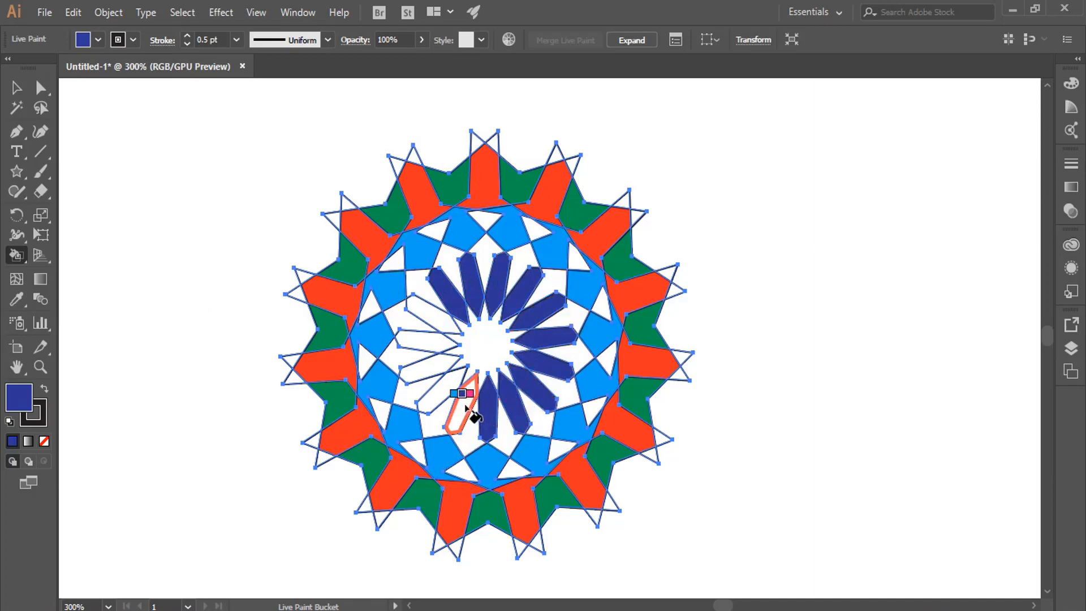
click(442, 396)
click(433, 371)
click(430, 345)
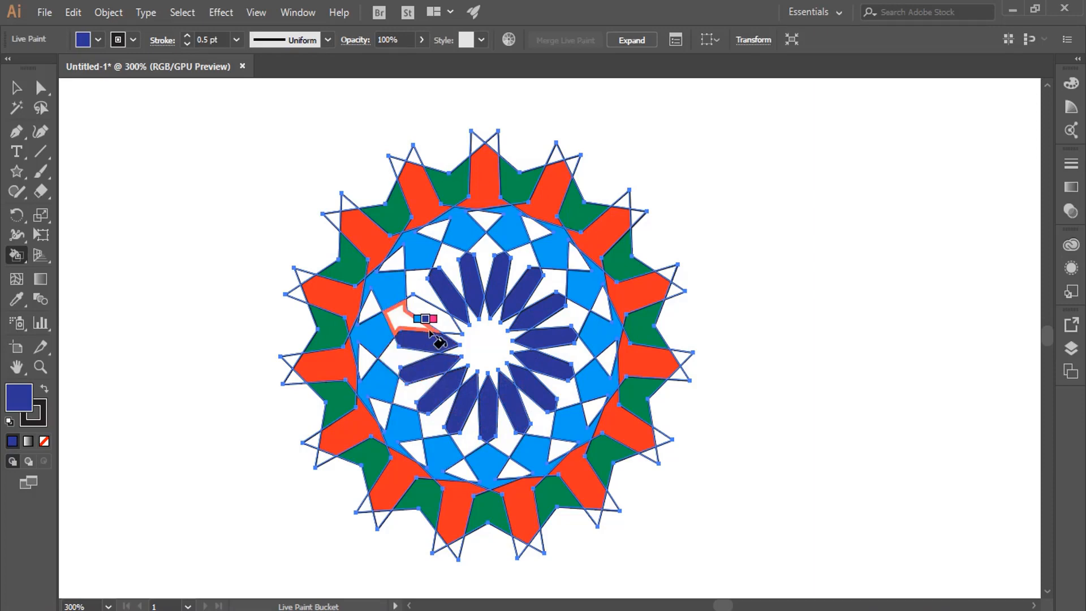
click(437, 317)
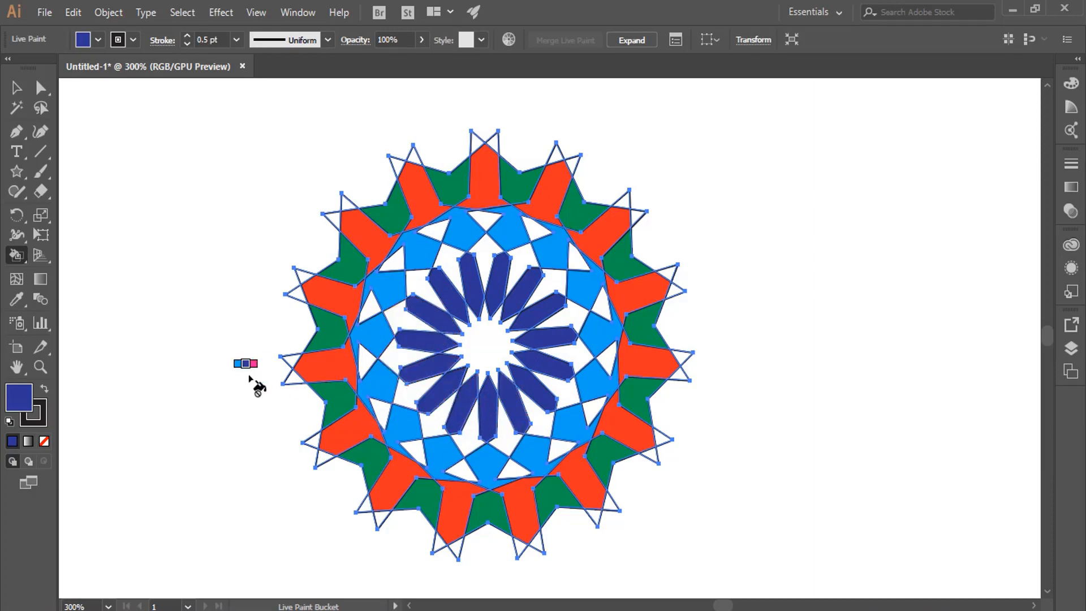
Choose the orange swatch, fill the central star with Live Paint, and deselect the pattern.
key(Right)
key(Right)
key(Right)
key(Right)
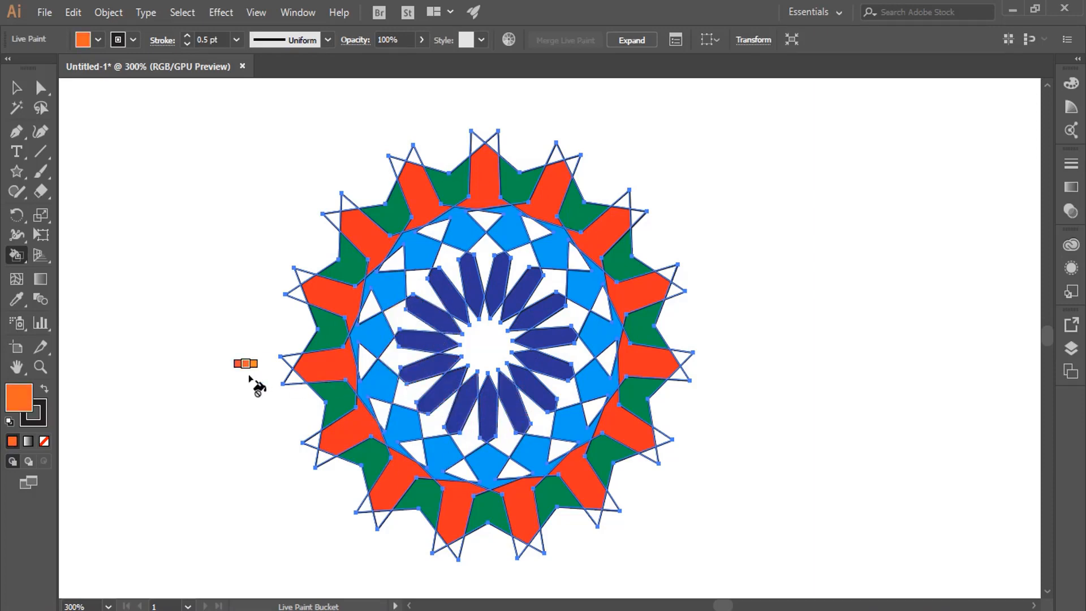
key(Right)
key(Left)
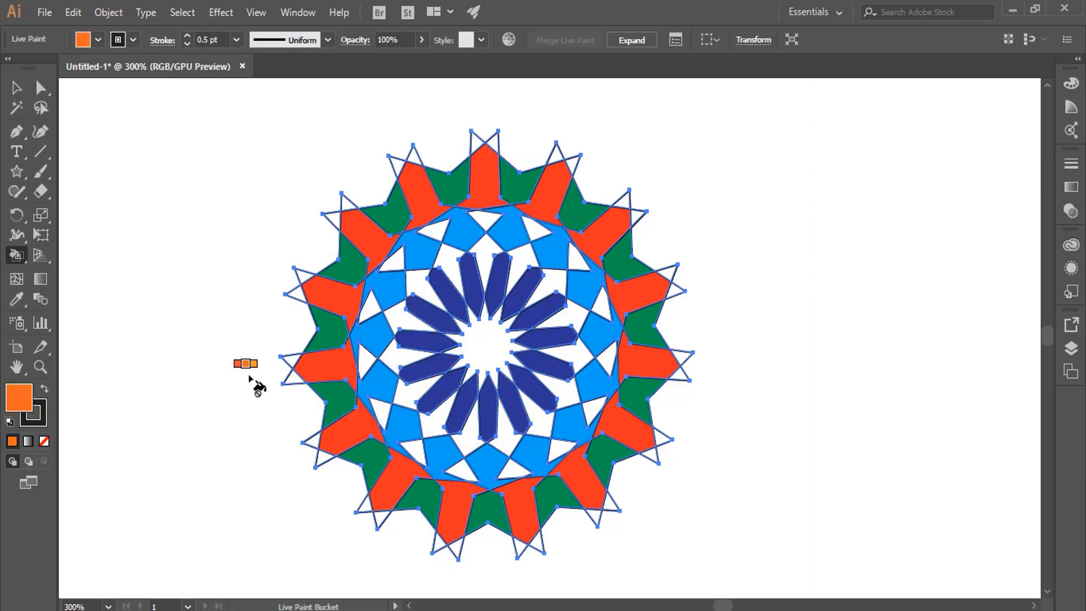
click(487, 354)
click(16, 87)
click(212, 284)
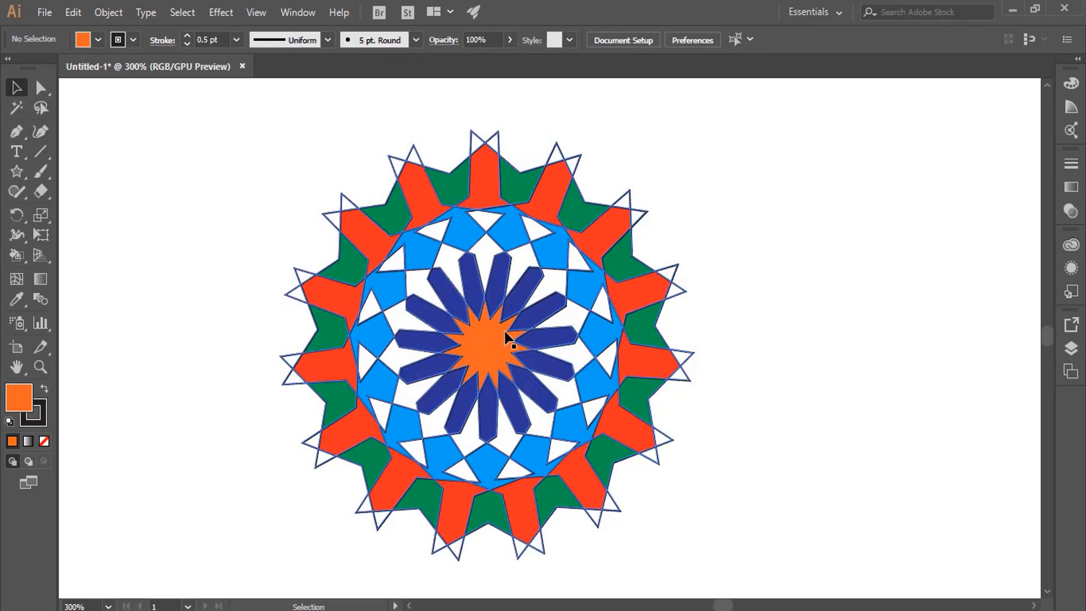
Recolour the central star magenta-pink (#EF11D5) using the Live Paint Selection Tool and the Color Picker.
click(22, 256)
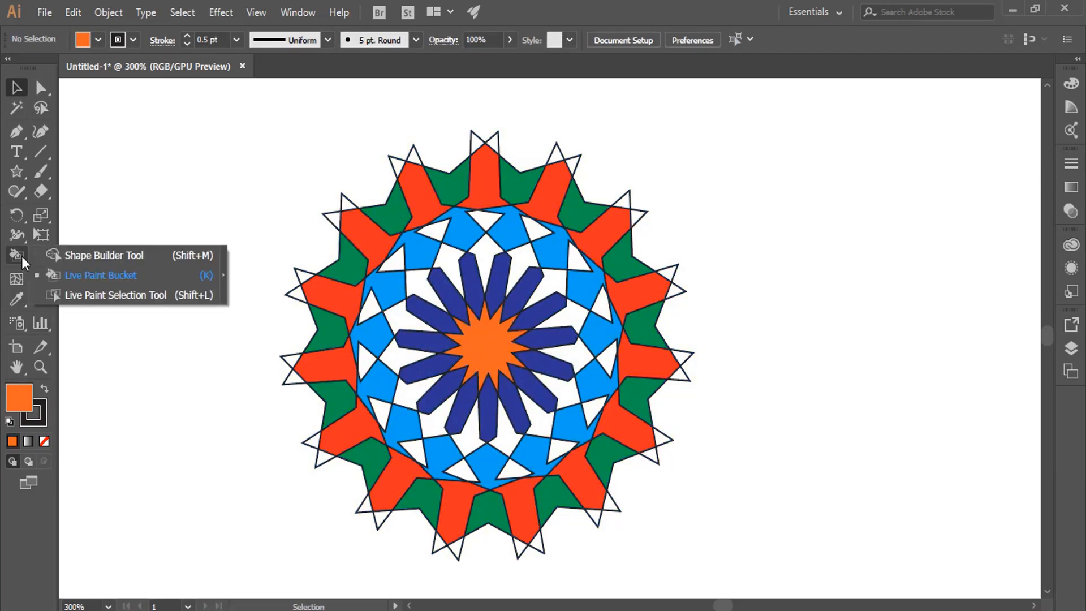
click(133, 294)
click(490, 336)
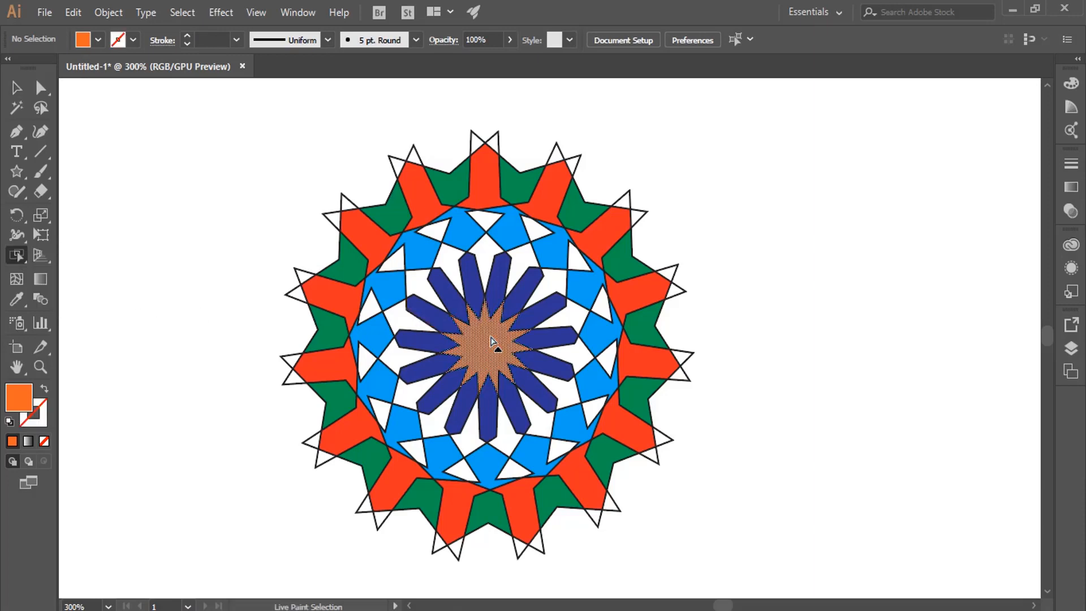
click(357, 275)
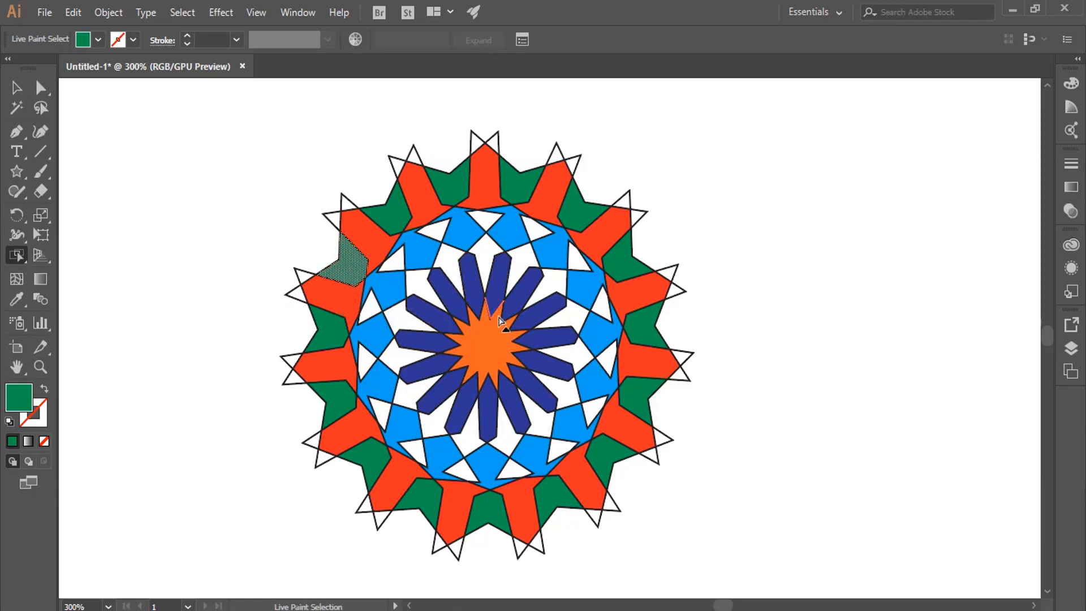
click(486, 349)
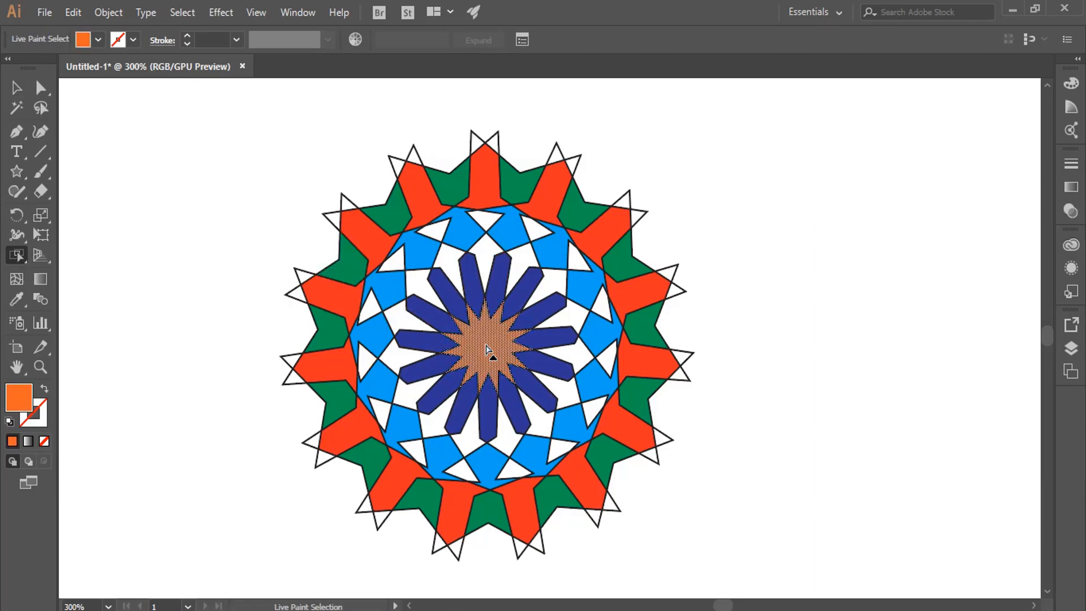
double_click(19, 403)
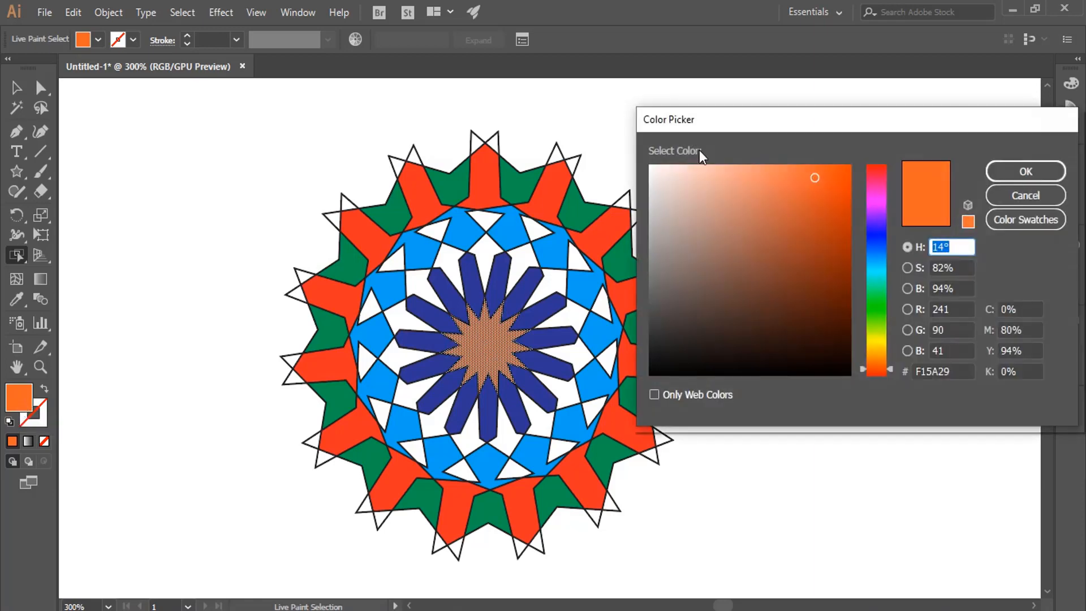
drag(721, 118, 745, 114)
click(904, 191)
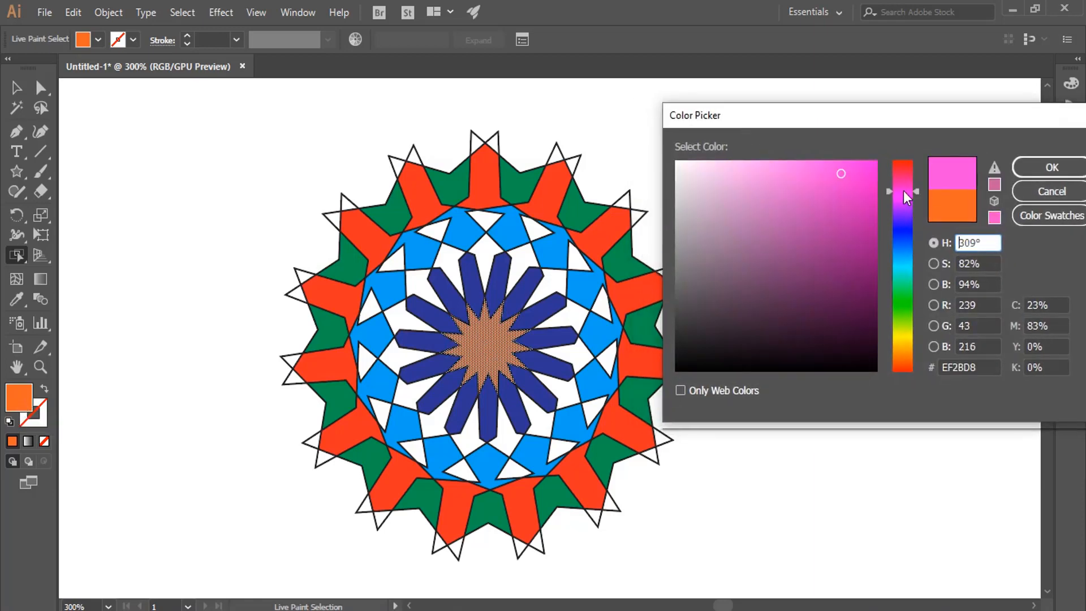
click(863, 174)
click(1050, 165)
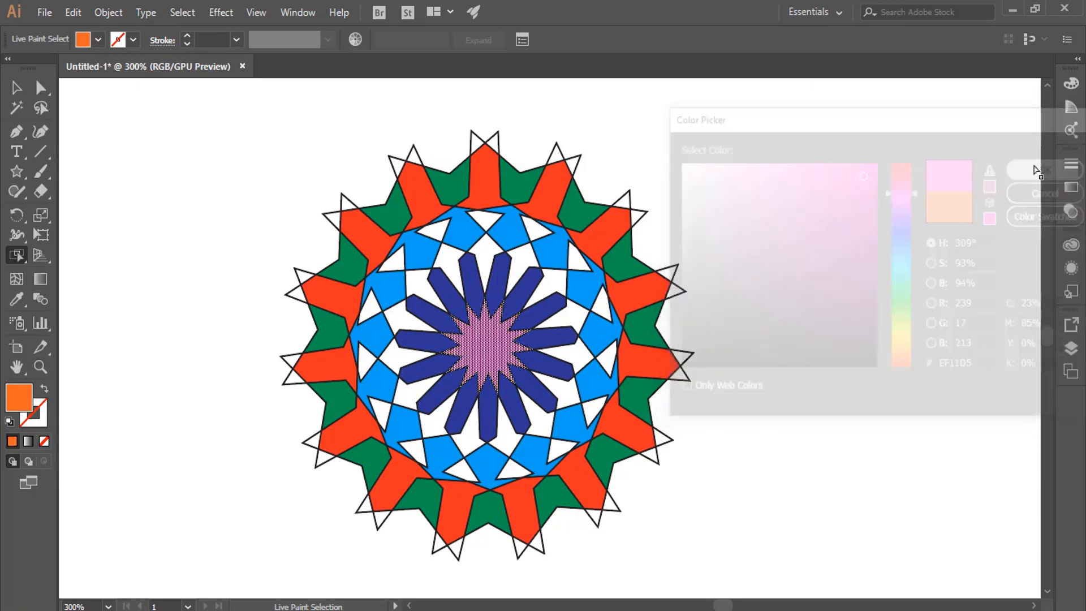
click(17, 87)
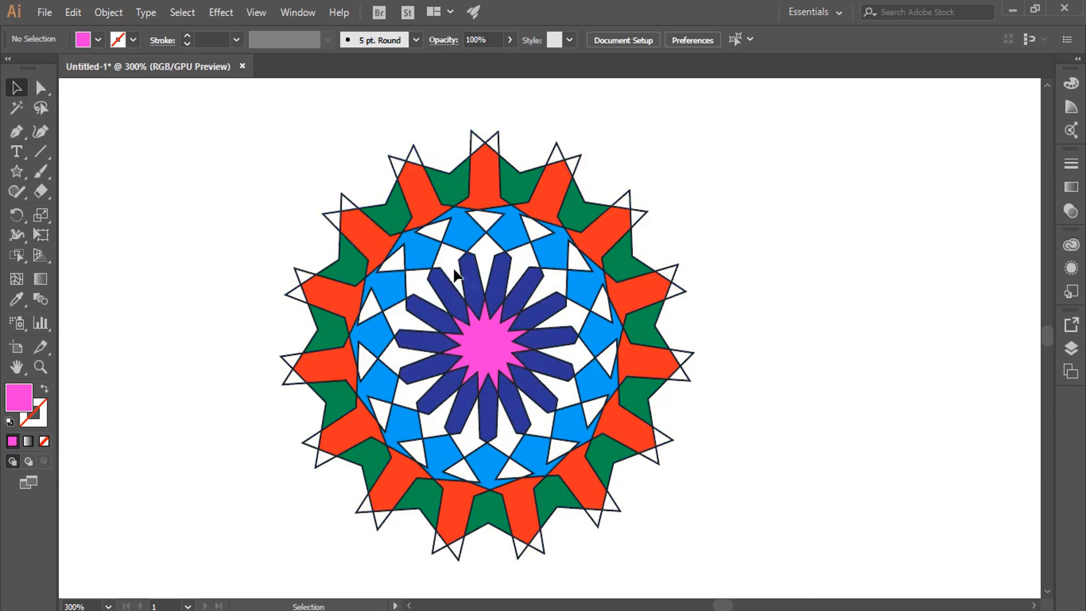
Recolour the central star bright cyan, hue about 183°, using Live Paint Selection and the Color Picker, and deselect it.
click(16, 255)
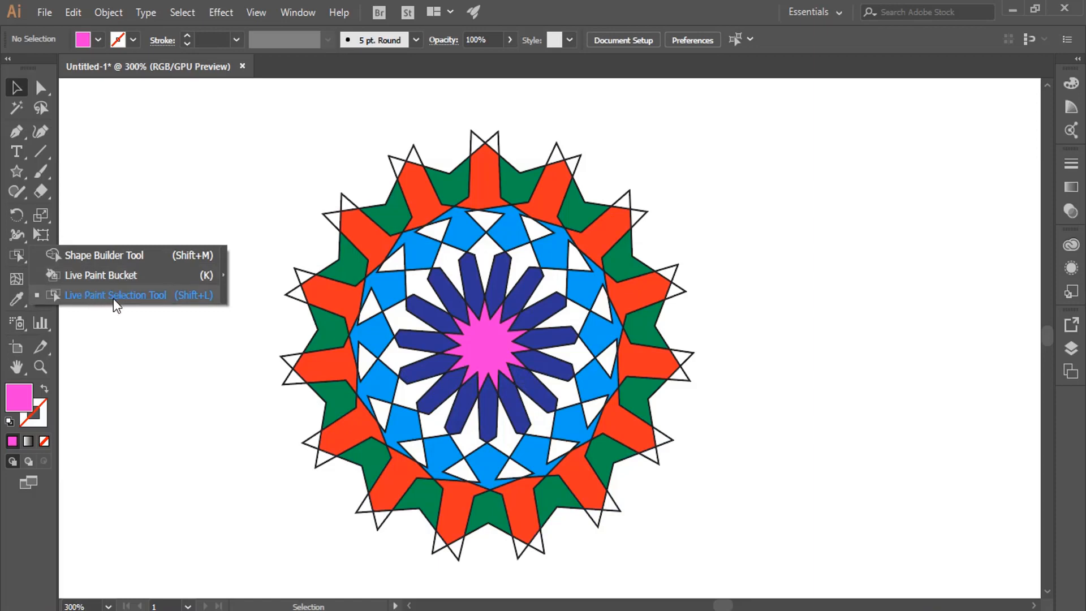
click(137, 294)
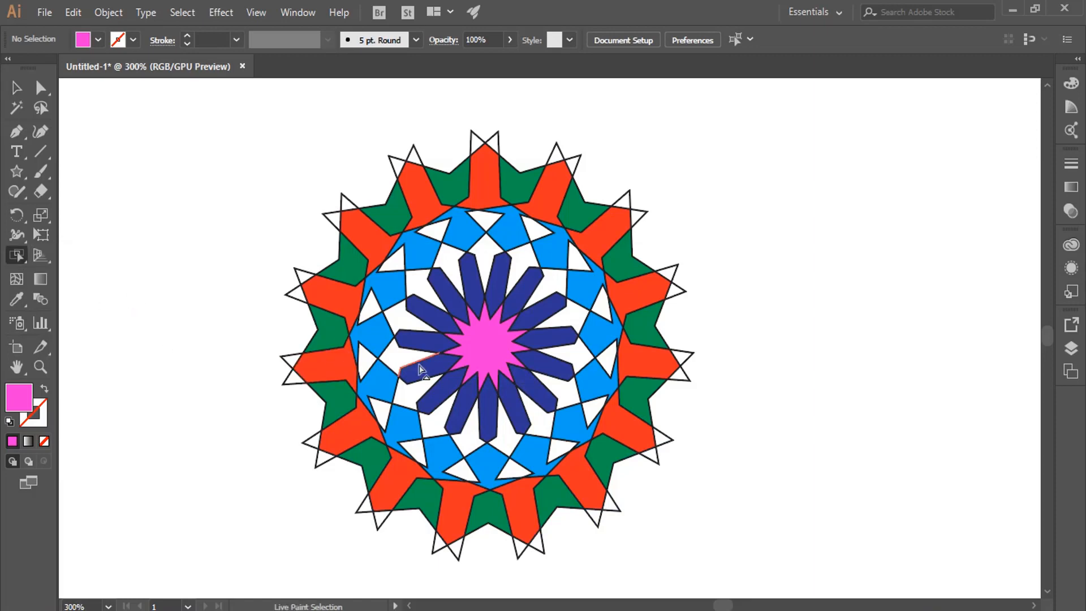
click(494, 352)
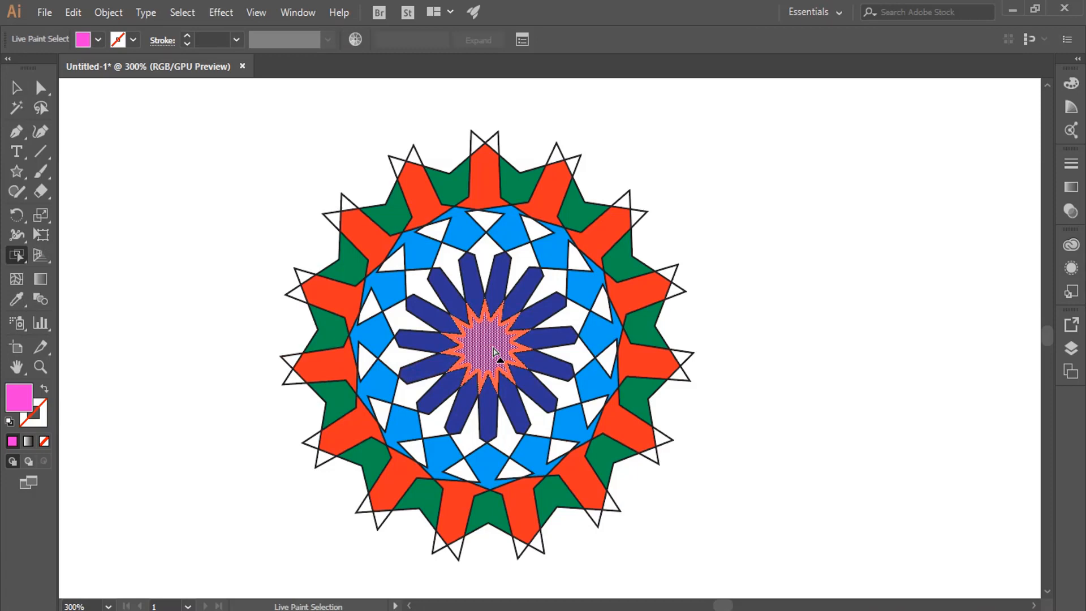
double_click(19, 398)
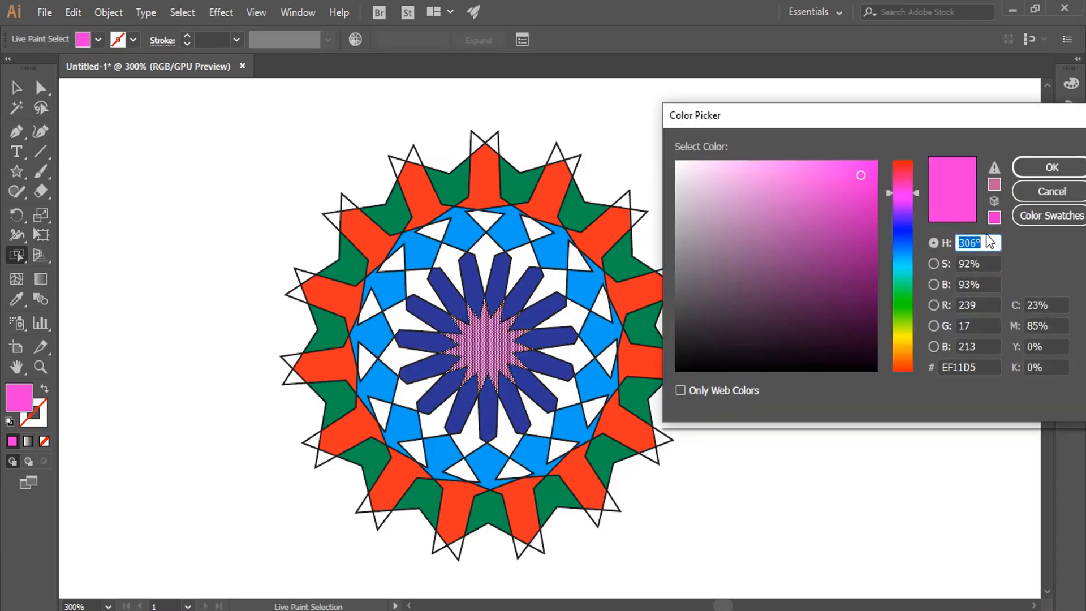
click(904, 264)
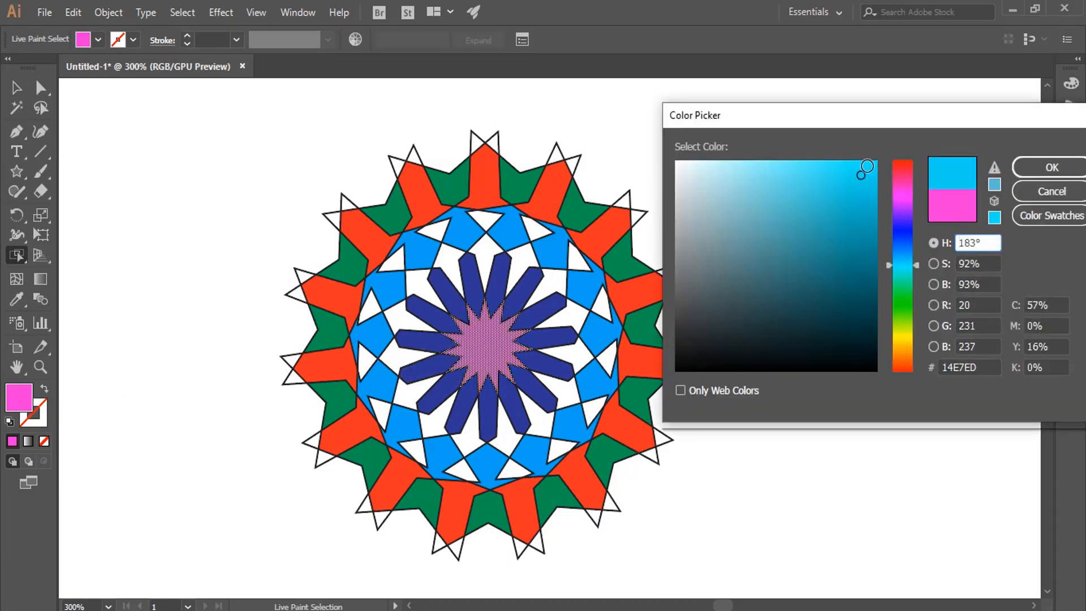
drag(861, 175, 874, 160)
click(1039, 168)
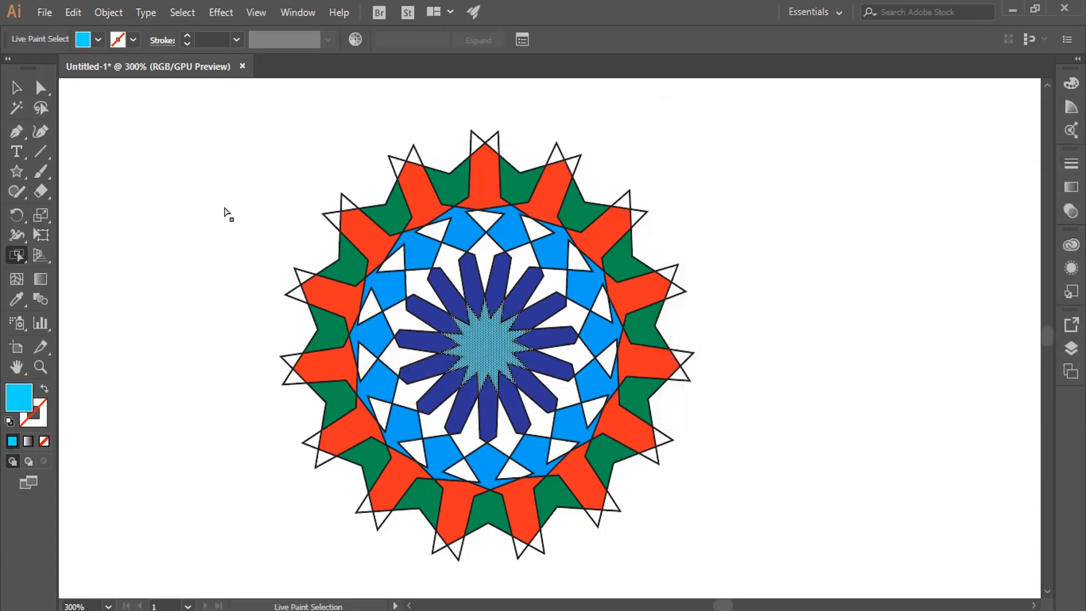
click(18, 86)
click(182, 232)
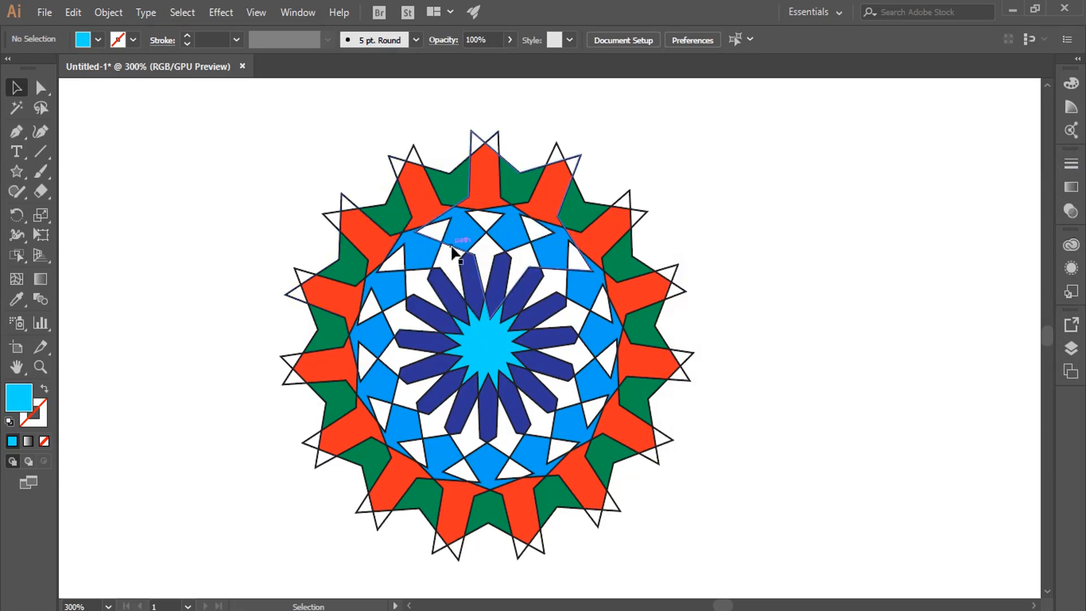
Select the whole pattern, set its stroke to None, and deselect it.
mouse_move(251, 129)
mouse_down()
mouse_move(638, 395)
mouse_move(721, 574)
mouse_up()
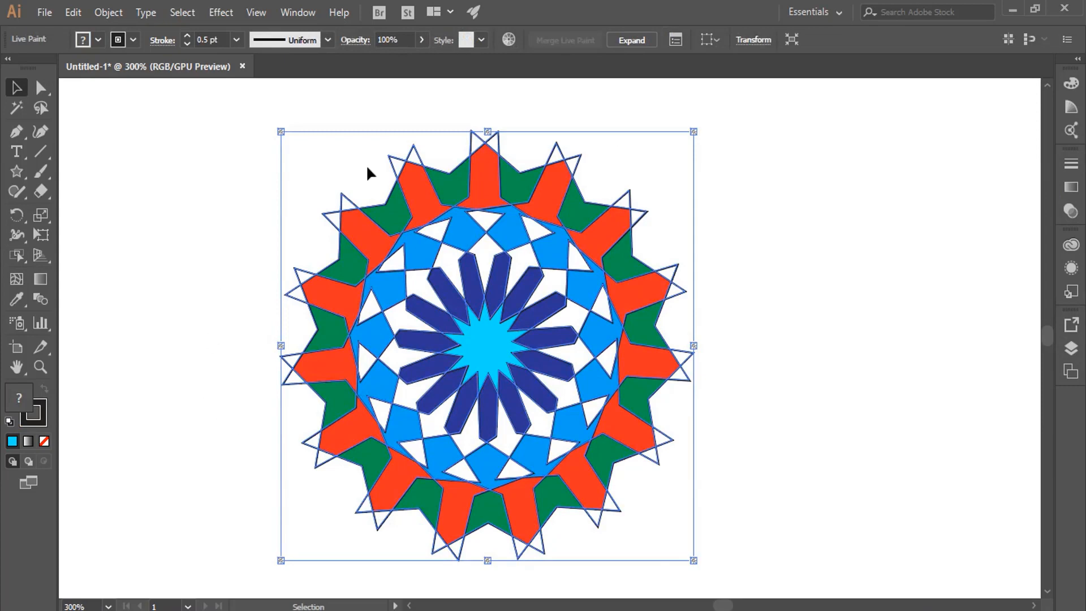
click(133, 39)
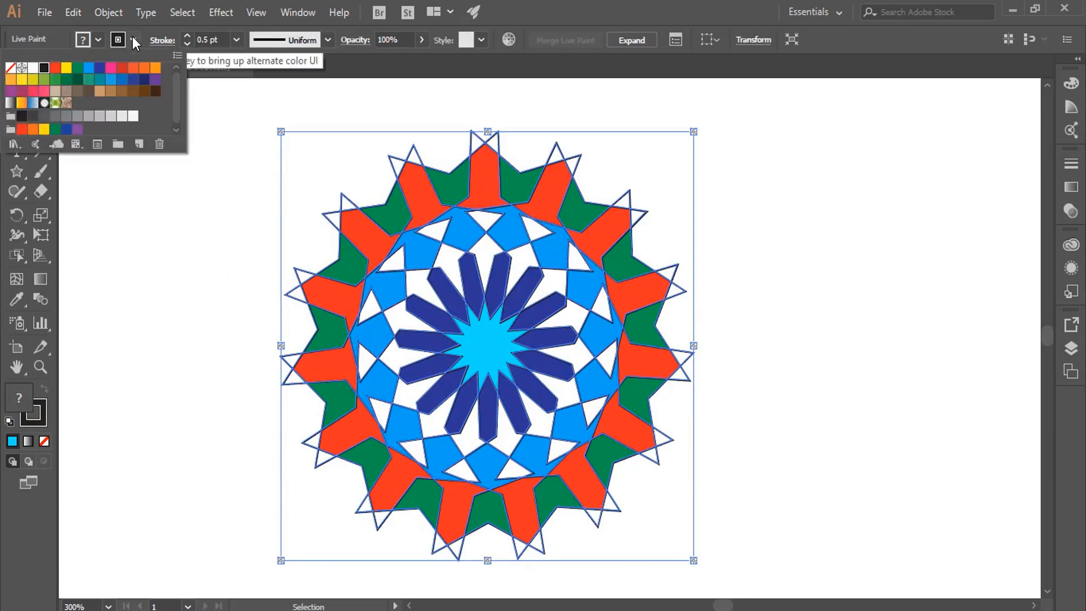
click(11, 68)
key(Escape)
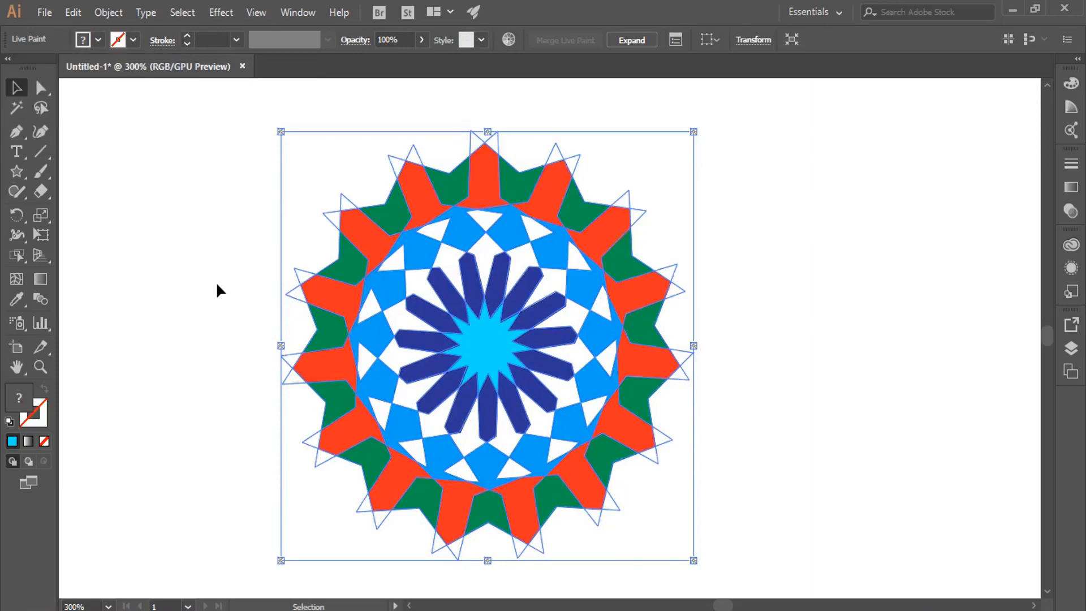
click(220, 290)
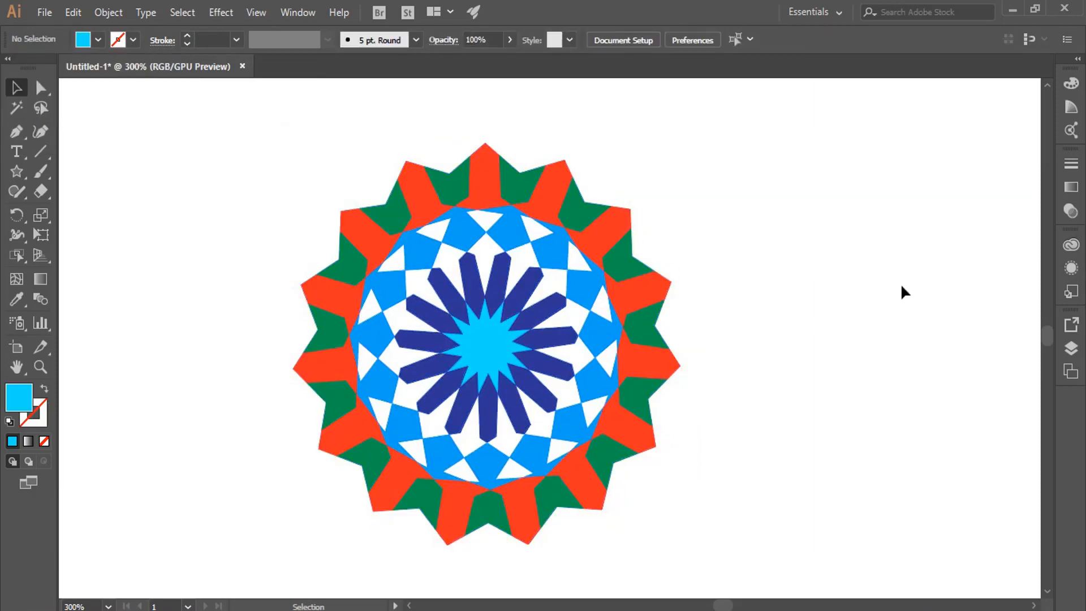
Expand the entire Live Paint pattern with Object, Fill and Stroke enabled, and deselect it.
mouse_move(821, 155)
mouse_down()
mouse_move(407, 443)
mouse_move(261, 467)
mouse_up()
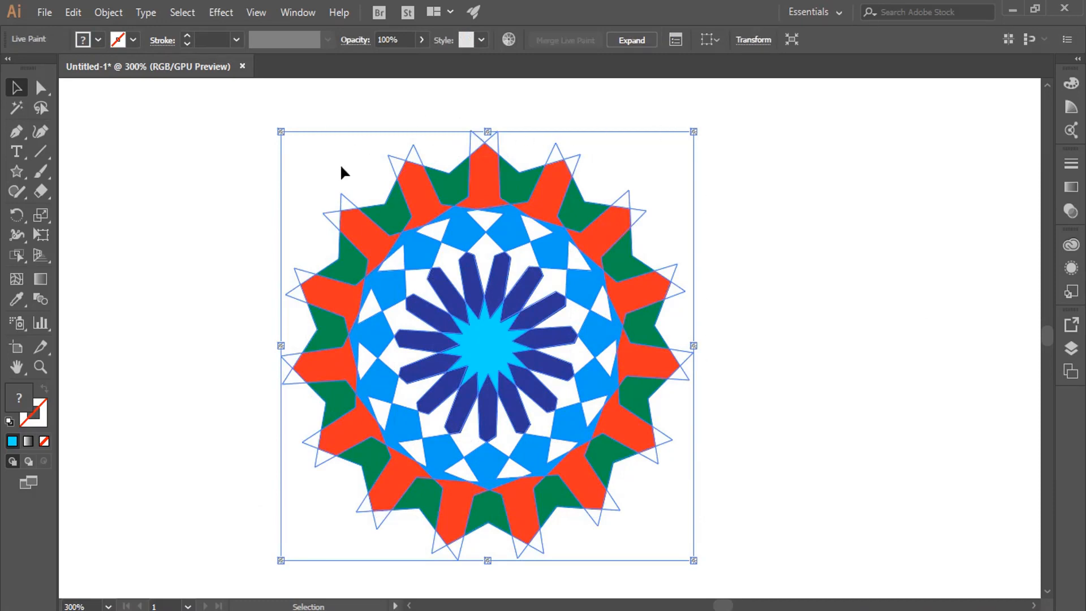
click(108, 12)
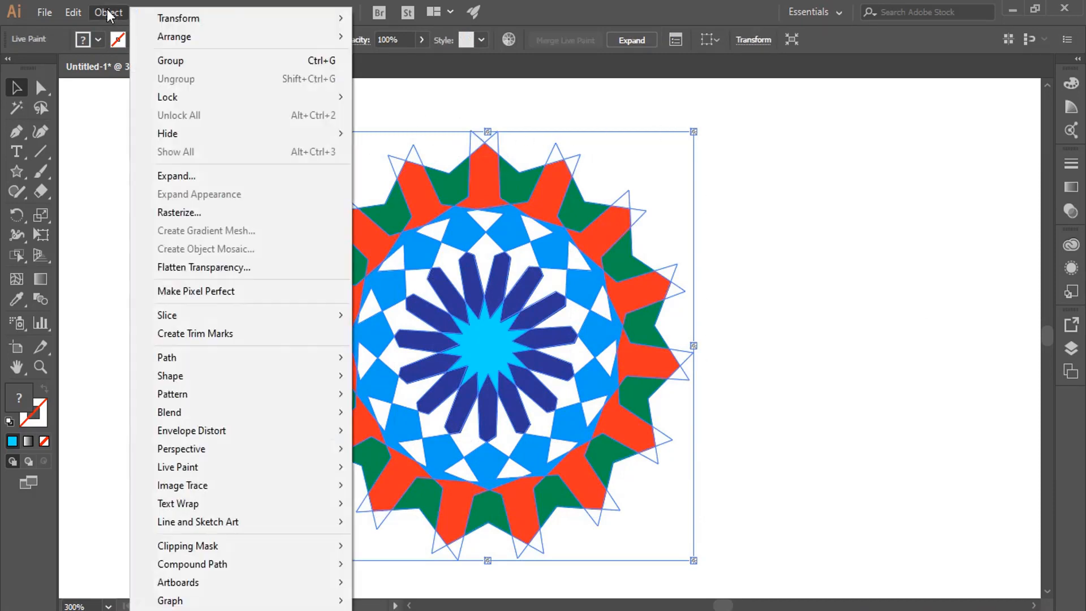
click(198, 175)
click(332, 378)
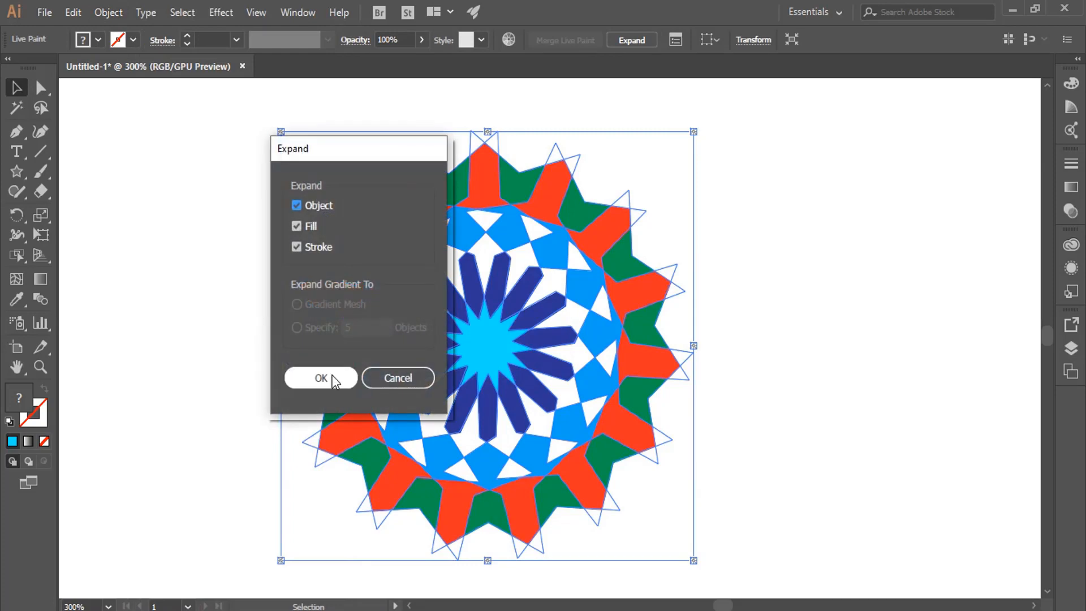
click(179, 298)
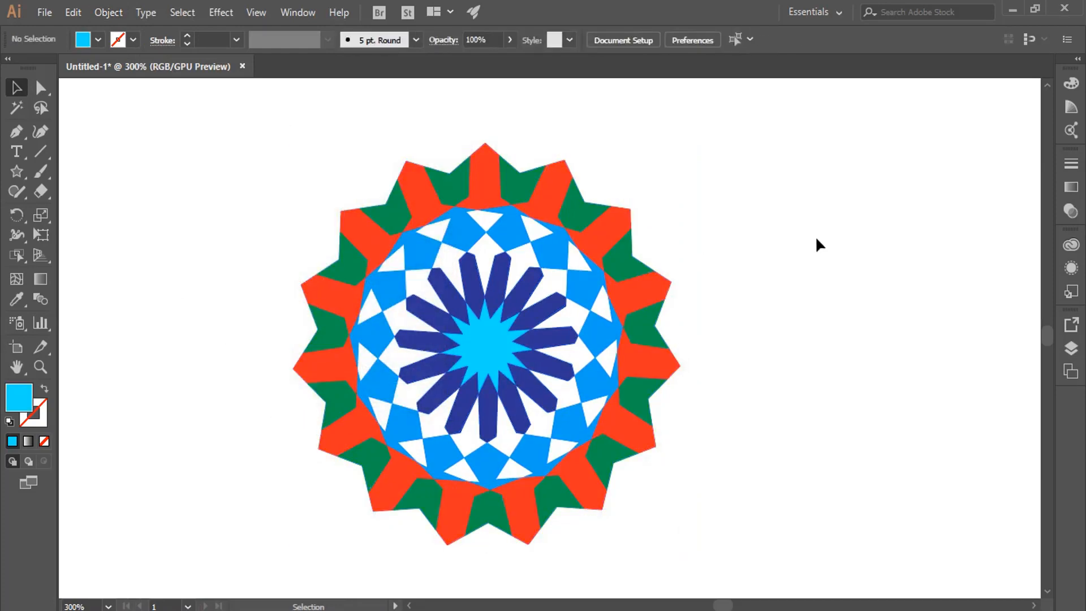